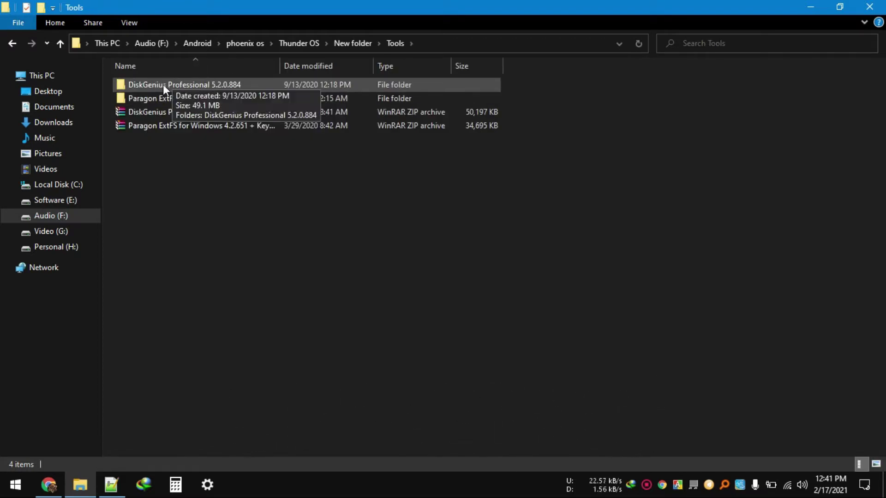
# Launch DGEngSetup520884.exe from the inner DiskGenius Professional 5.2.0.884 folder and choose English as the setup language
pyautogui.doubleClick(194, 84)
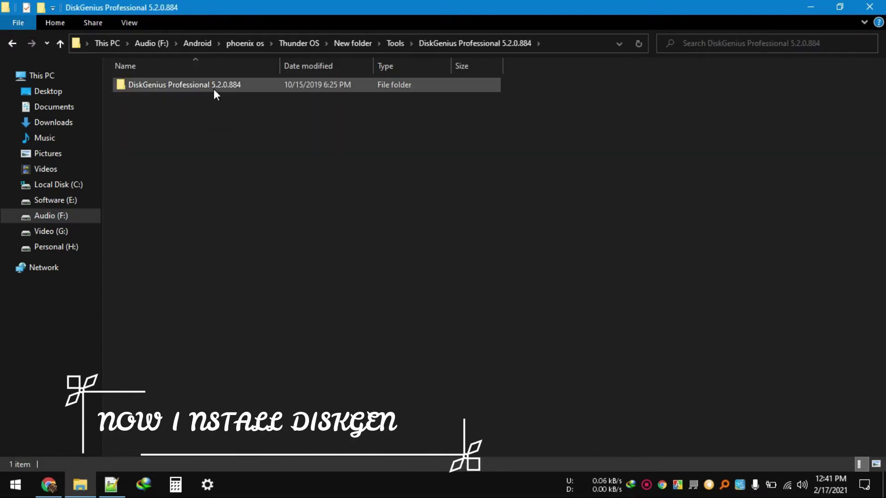
pyautogui.doubleClick(214, 87)
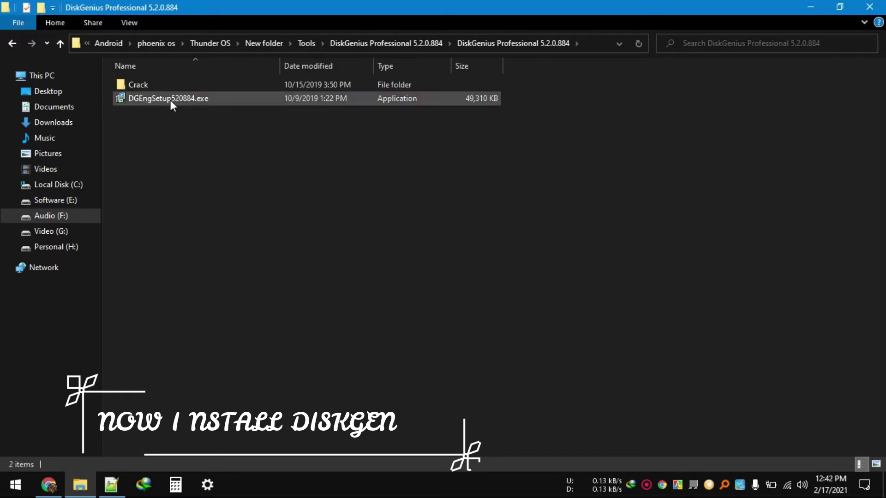
pyautogui.doubleClick(170, 98)
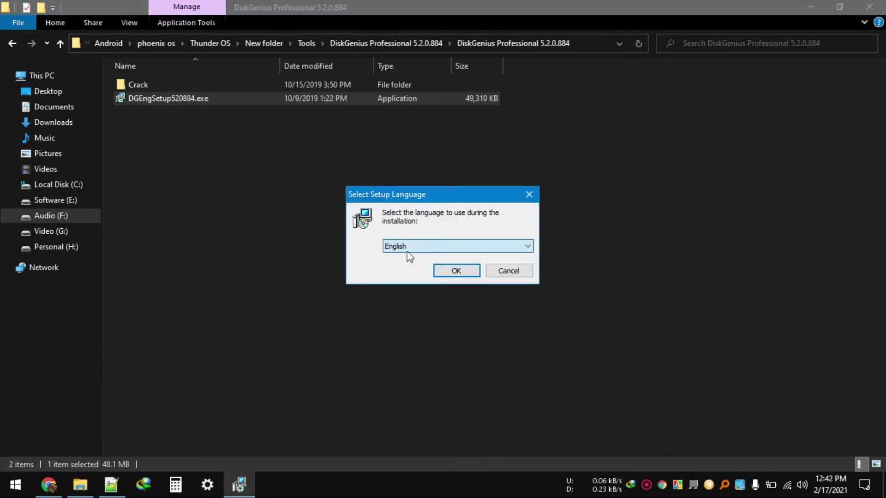
pyautogui.click(408, 252)
pyautogui.click(430, 255)
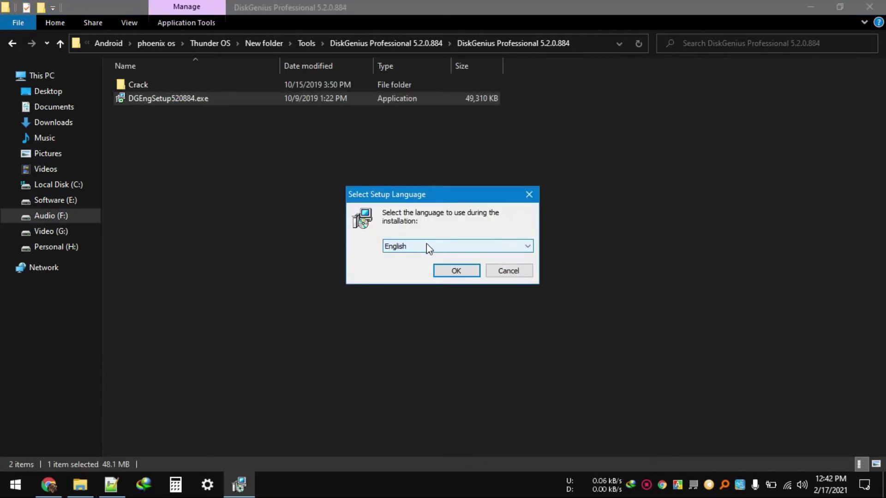
pyautogui.click(443, 271)
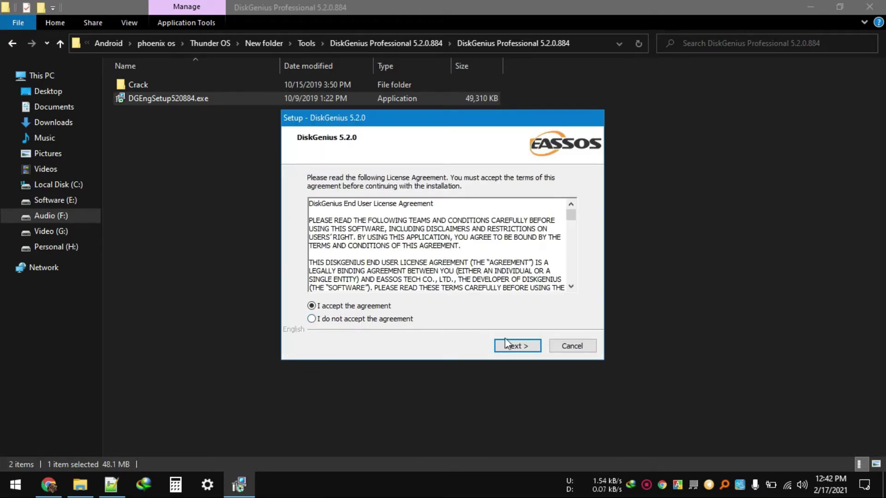
# Accept the DiskGenius 5.2.0 license agreement and complete the installation without launching the program or opening the website
pyautogui.click(507, 341)
pyautogui.click(514, 342)
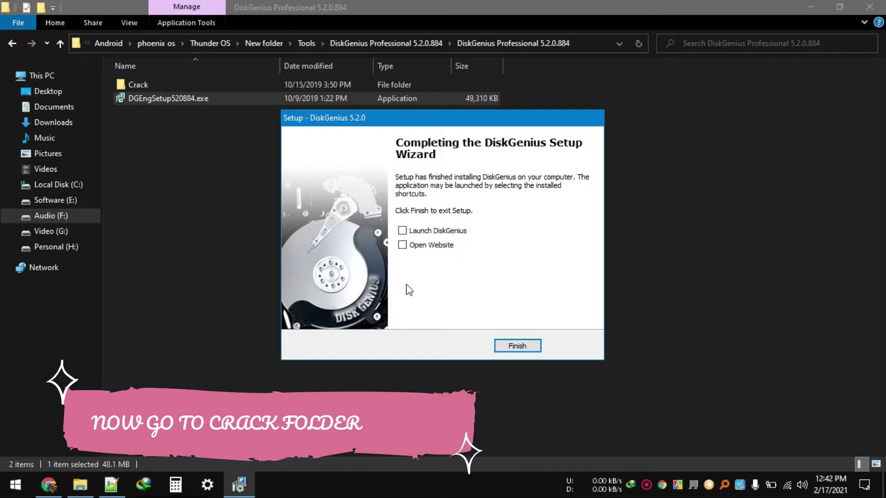
pyautogui.click(517, 346)
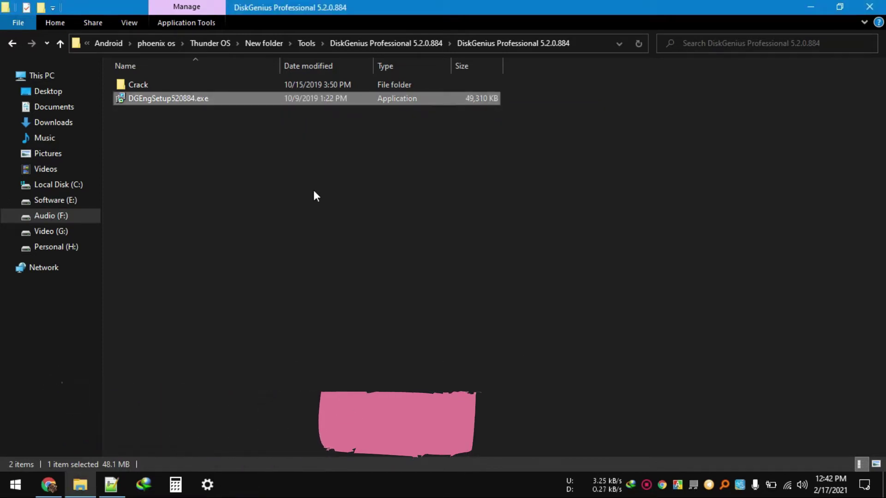
# Copy DiskGen.exe and Options.ini from the x64 subfolder of the Crack folder
pyautogui.click(159, 84)
pyautogui.doubleClick(159, 84)
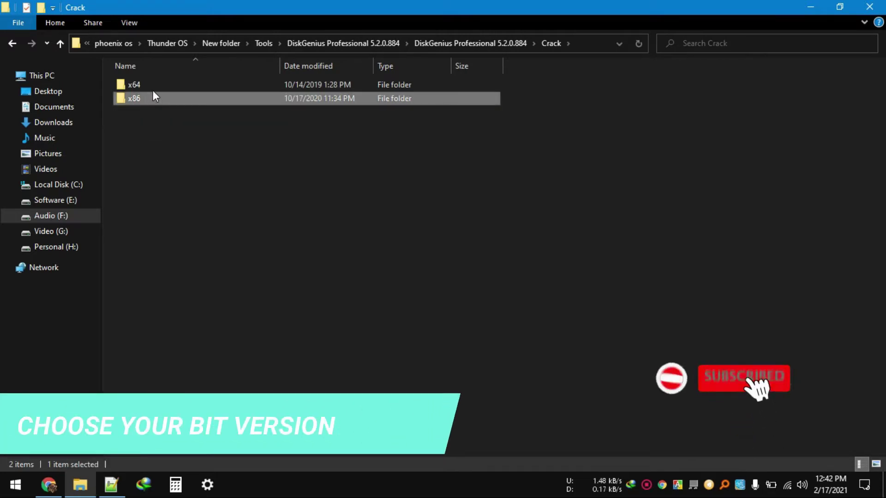
pyautogui.click(153, 90)
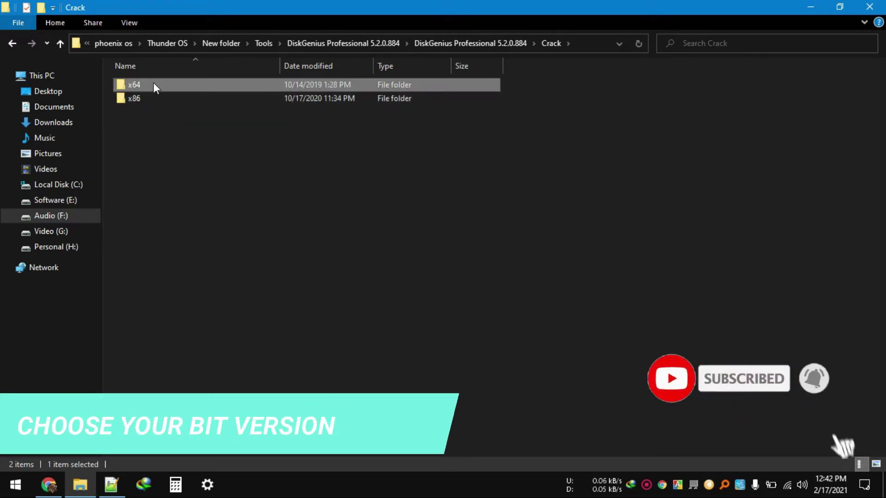
pyautogui.doubleClick(133, 85)
pyautogui.moveTo(165, 119); pyautogui.dragTo(158, 70)
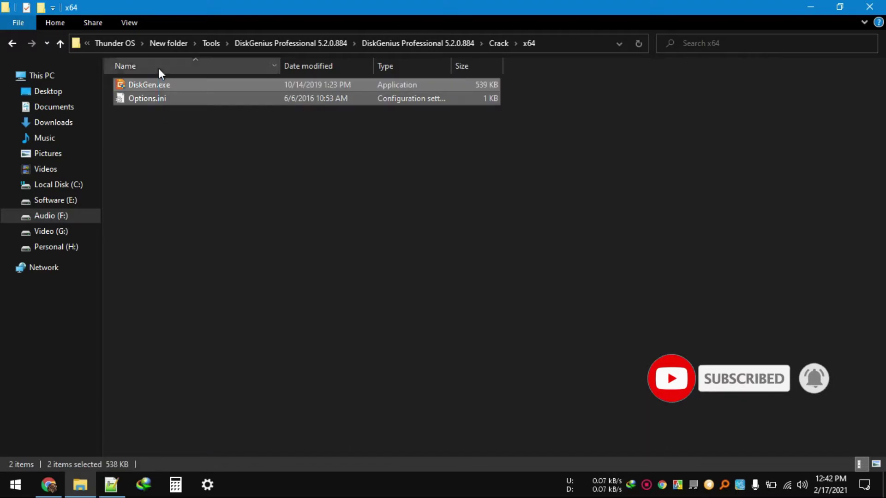
pyautogui.rightClick(192, 95)
pyautogui.click(233, 231)
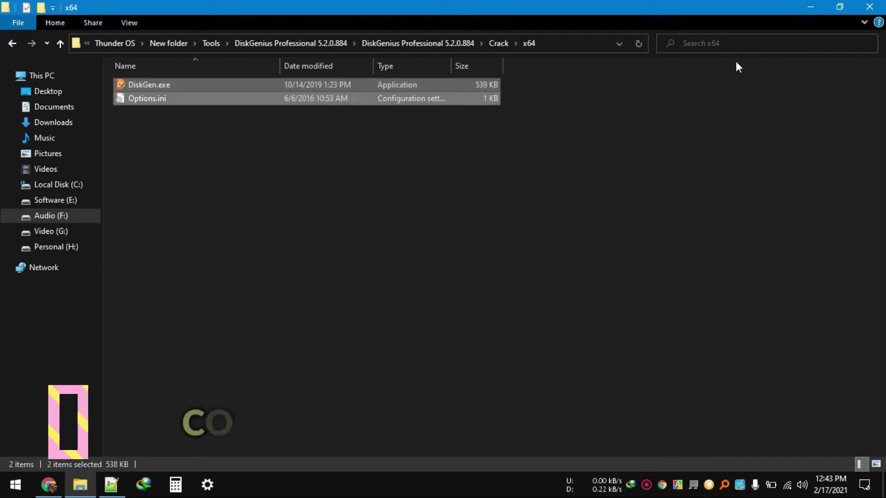
# Minimize the current folder window and open C:\Program Files\DiskGenius in a new File Explorer window
pyautogui.click(809, 7)
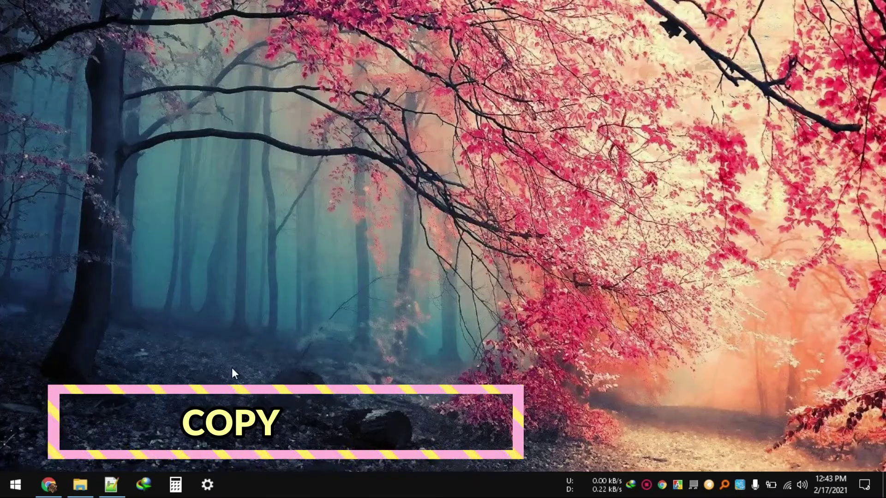
pyautogui.press('super+e')
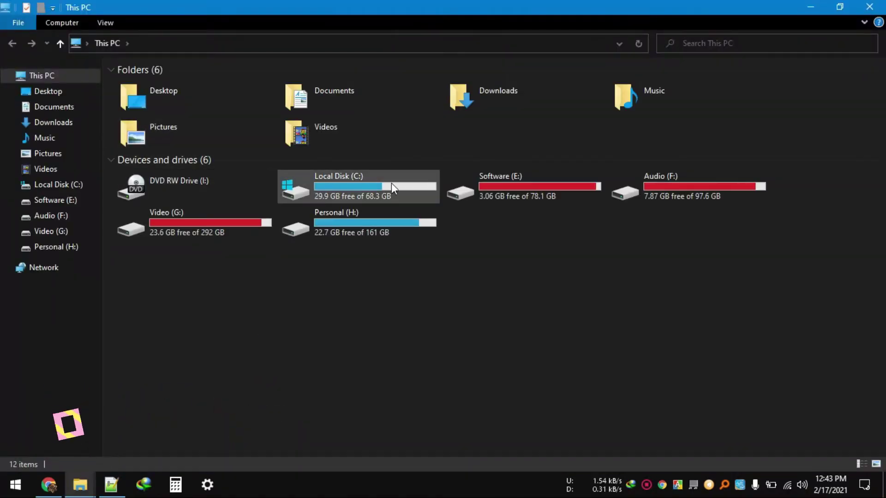
pyautogui.click(392, 182)
pyautogui.doubleClick(392, 183)
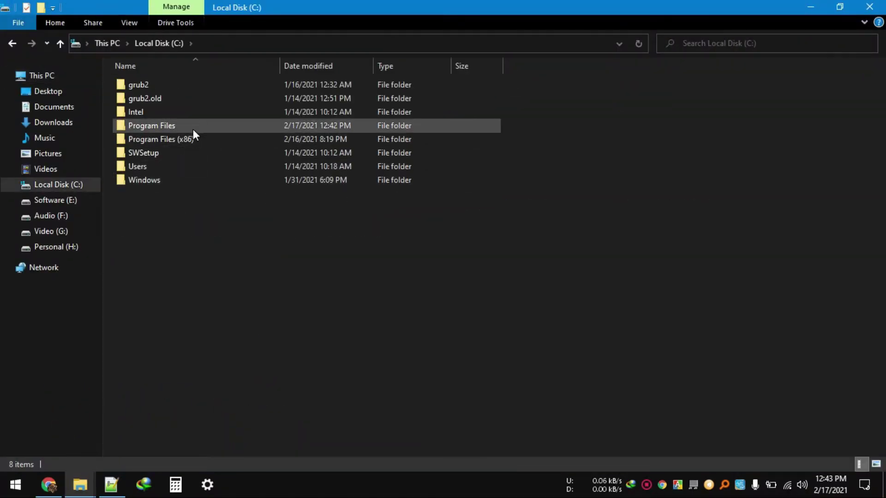
pyautogui.doubleClick(185, 139)
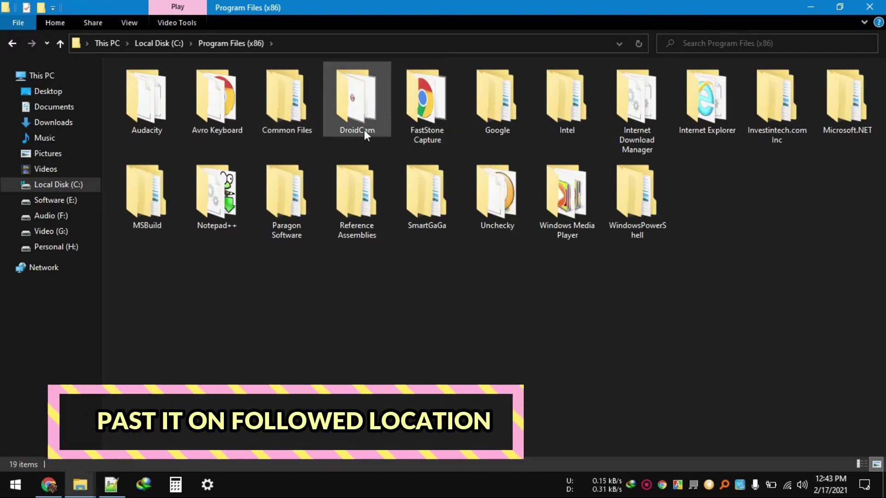
pyautogui.press('BackSpace')
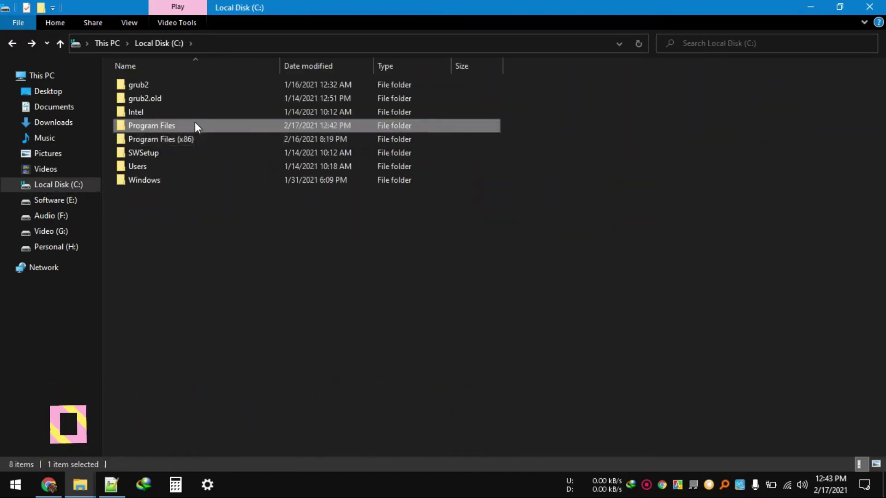
pyautogui.doubleClick(195, 122)
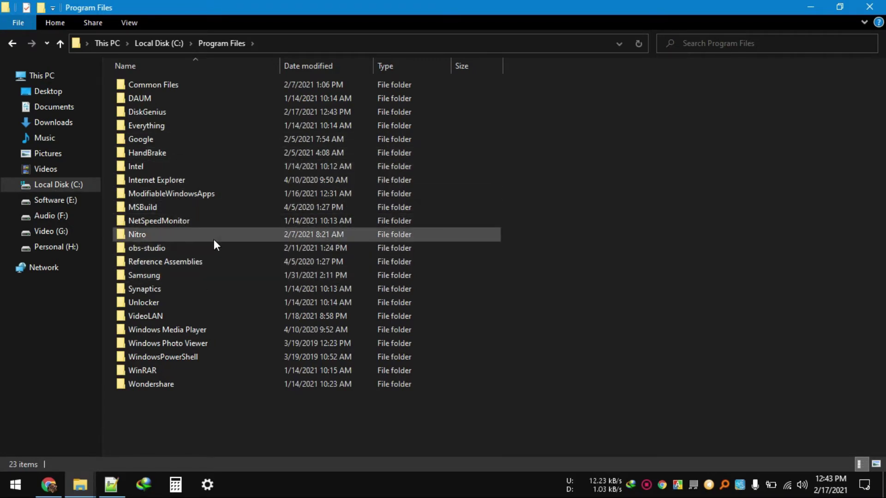
pyautogui.doubleClick(166, 113)
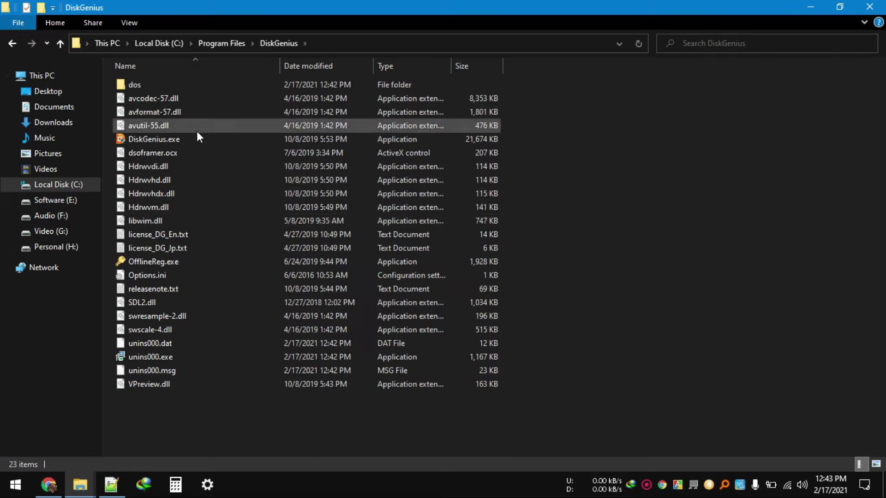
# Paste the copied files into the DiskGenius program folder, granting administrator permission for all current items
pyautogui.rightClick(578, 217)
pyautogui.click(611, 304)
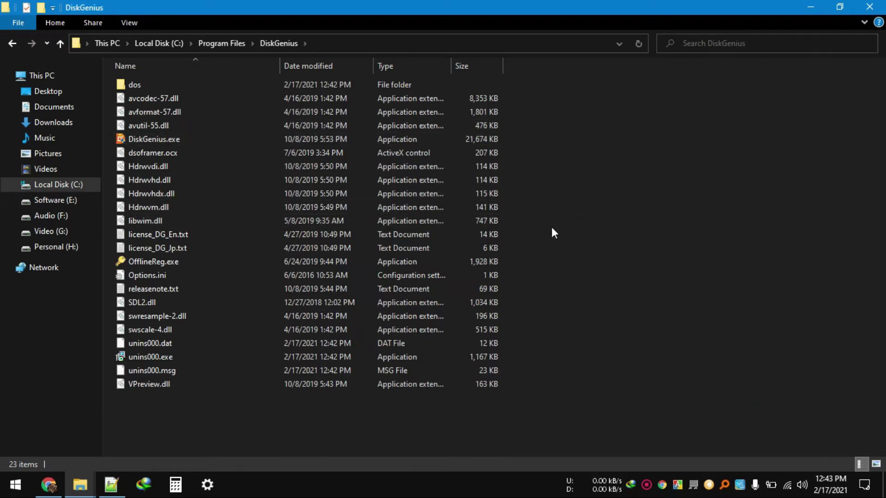
pyautogui.click(370, 141)
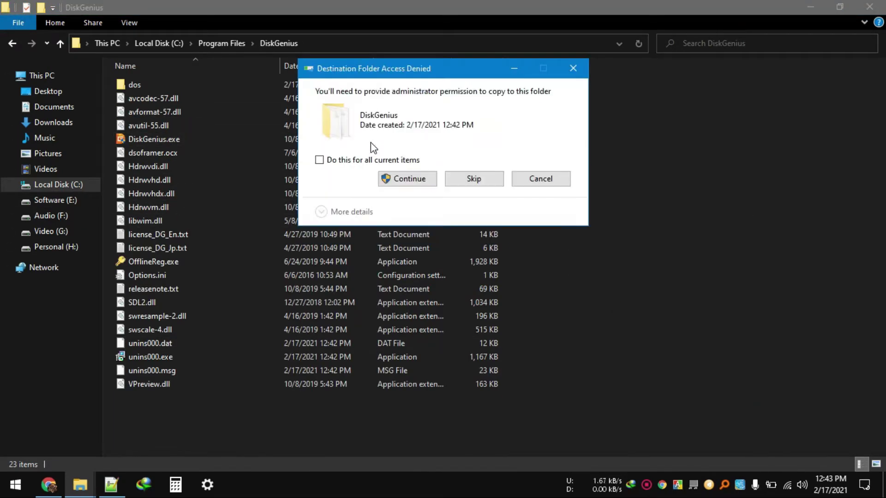
pyautogui.click(358, 160)
pyautogui.click(420, 185)
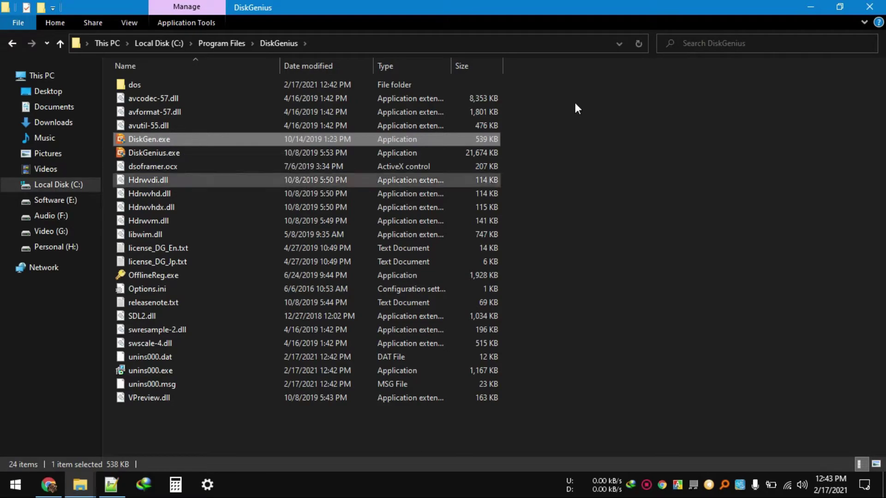
# Return to the Tools folder and launch Setup.msi from the Paragon ExtFS for Windows 4.2.651 + Keygen folder
pyautogui.click(808, 7)
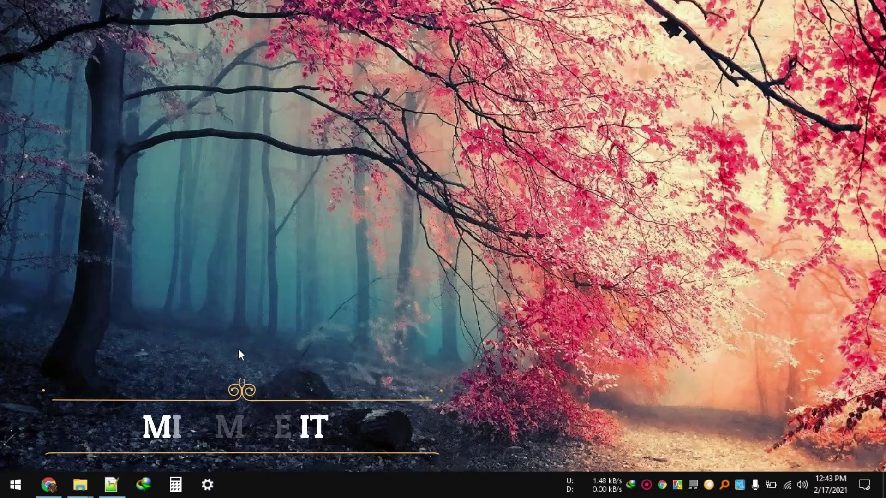
pyautogui.moveTo(94, 485)
pyautogui.click(73, 439)
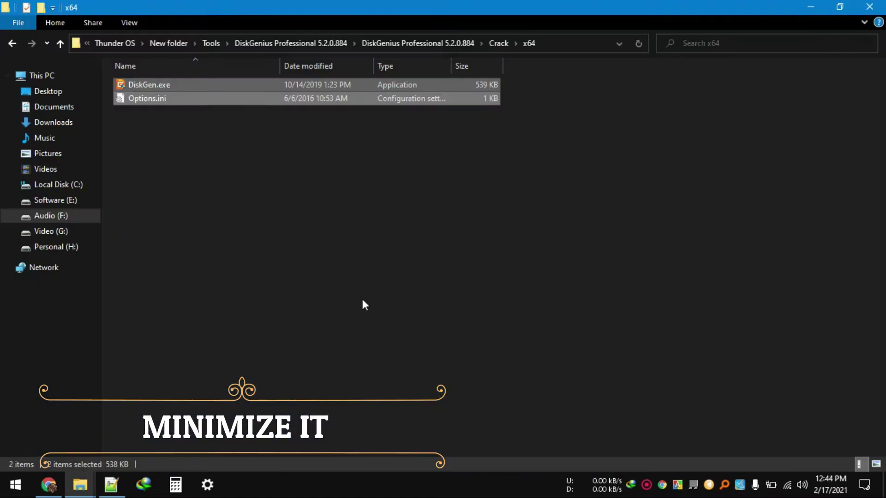
pyautogui.click(213, 45)
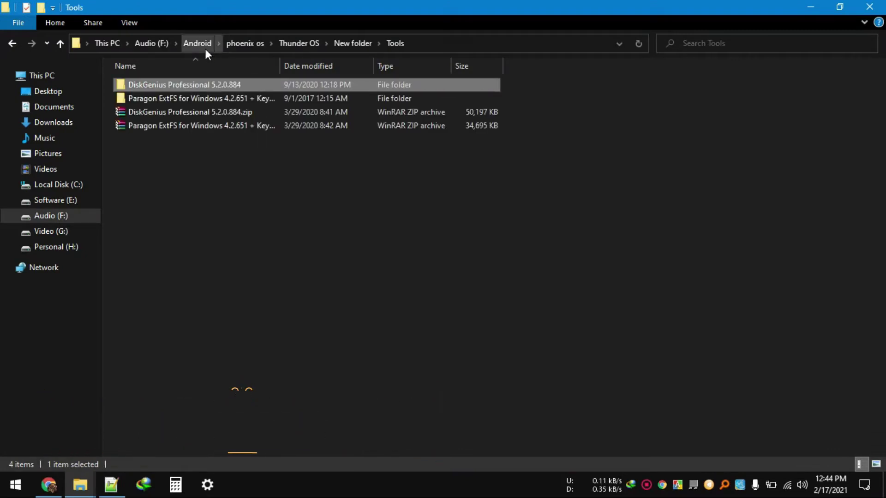
pyautogui.doubleClick(187, 98)
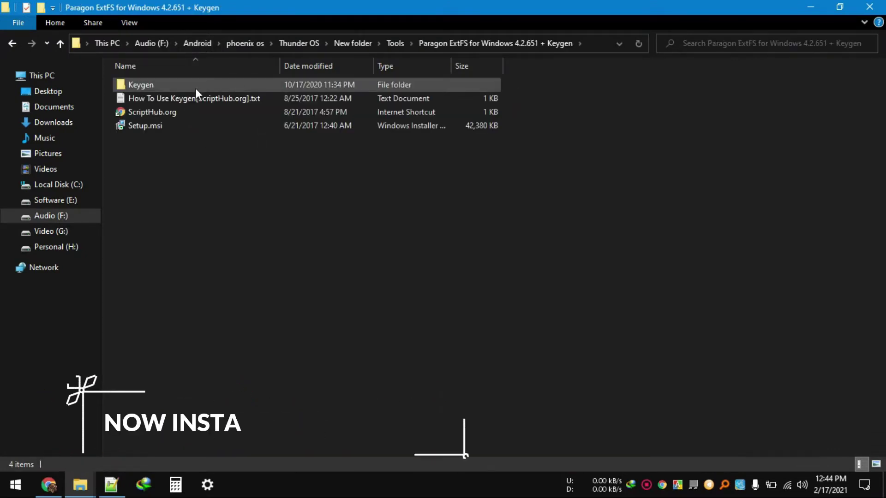
pyautogui.doubleClick(168, 126)
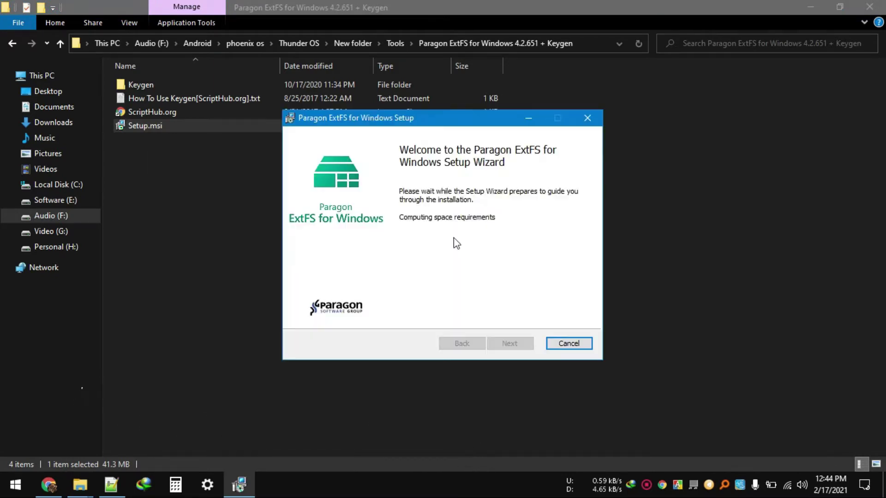
# Accept the Paragon ExtFS for Windows license terms and run the installation
pyautogui.click(503, 347)
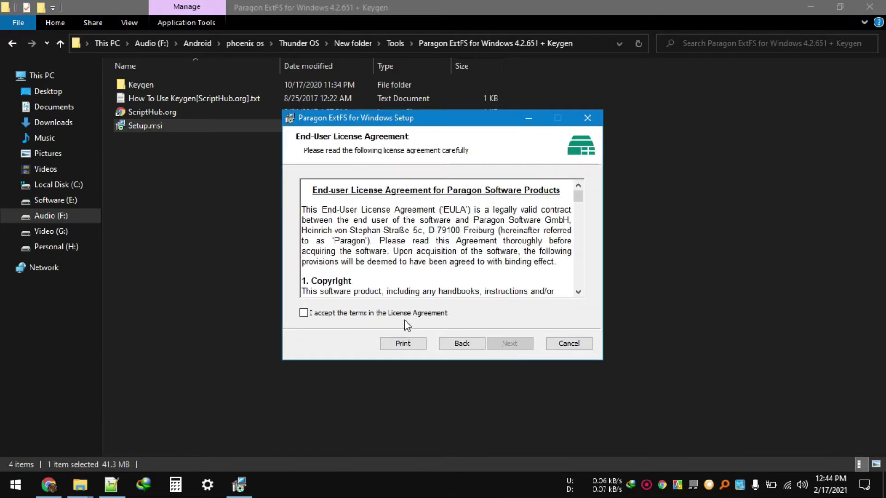
pyautogui.click(405, 316)
pyautogui.click(510, 344)
pyautogui.click(515, 345)
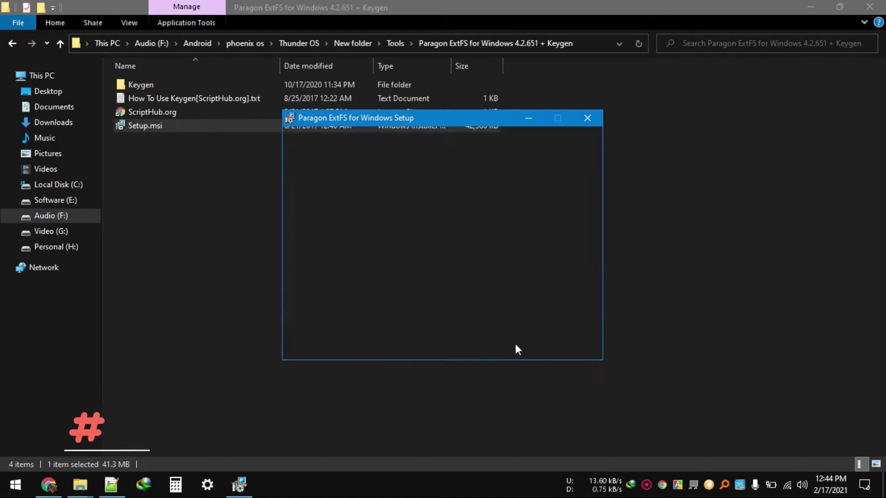
pyautogui.click(516, 346)
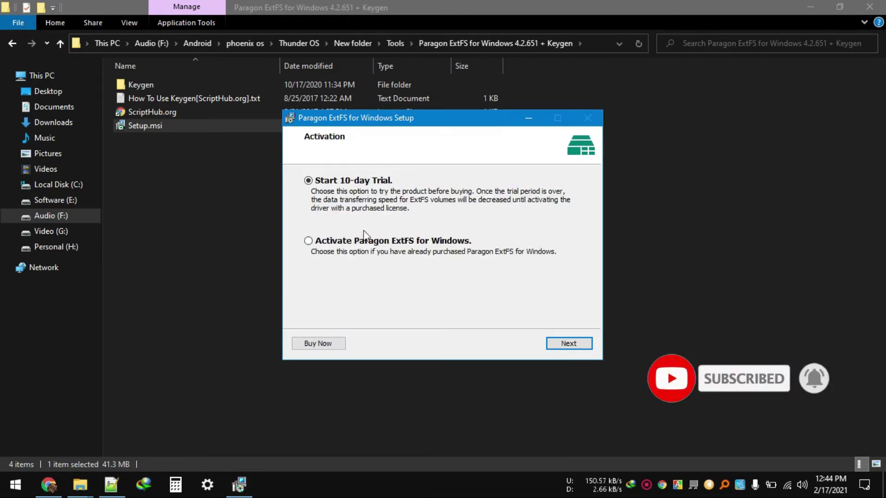
# Start the 10-day trial, finish the Paragon ExtFS setup and decline the system restart
pyautogui.click(569, 344)
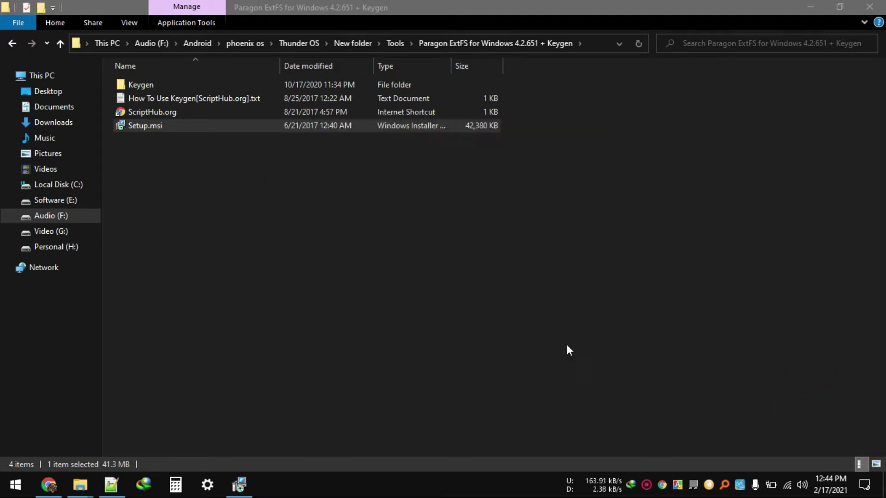
pyautogui.click(507, 344)
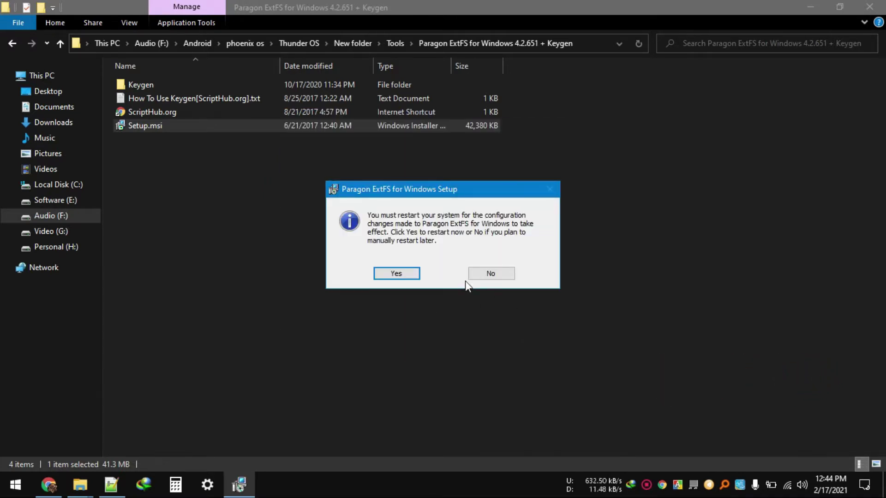
pyautogui.click(493, 273)
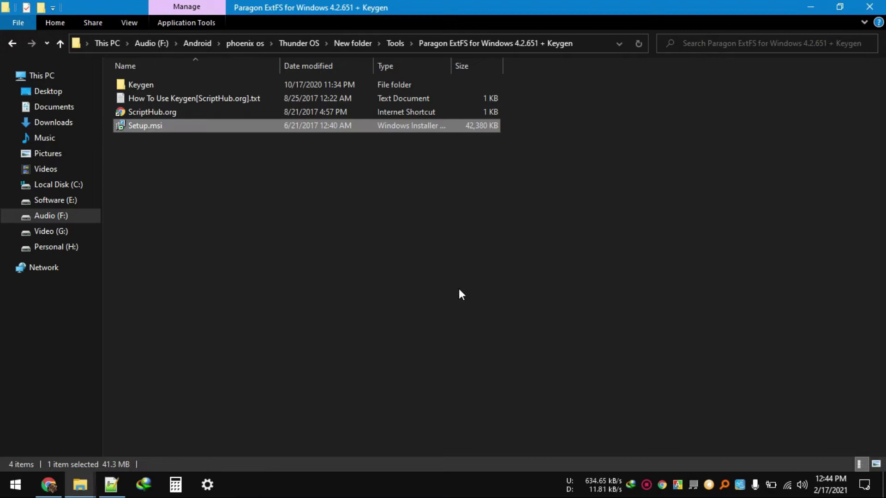
# Run keygen.exe from the Keygen folder and apply its RSA 2048 patch to extservice.exe in C:\Program Files (x86)\Paragon Software\ExtFS for Windows
pyautogui.doubleClick(159, 87)
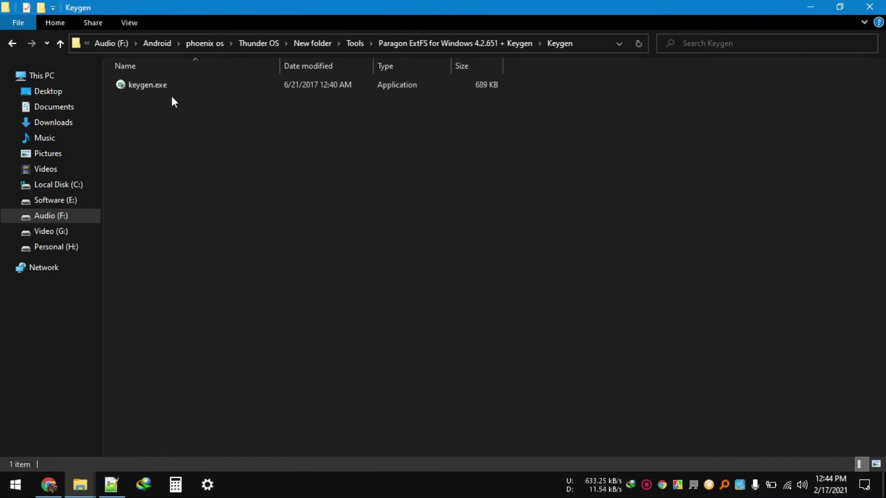
pyautogui.doubleClick(175, 86)
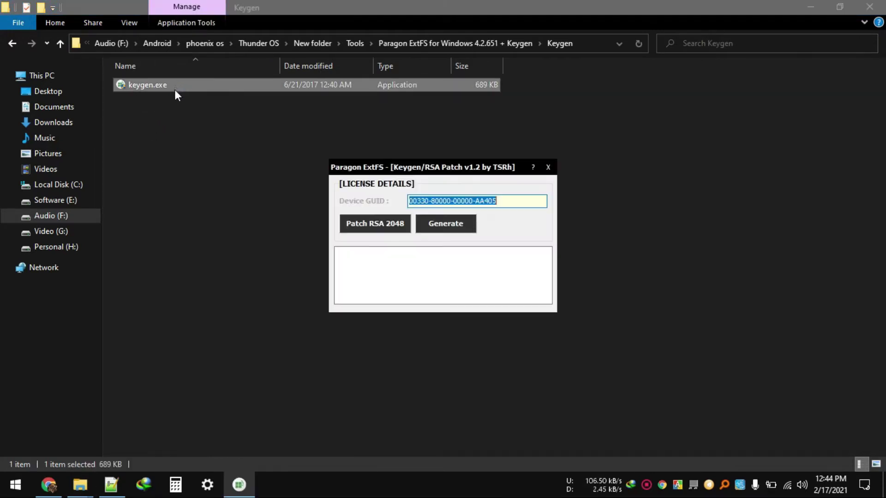
pyautogui.click(385, 224)
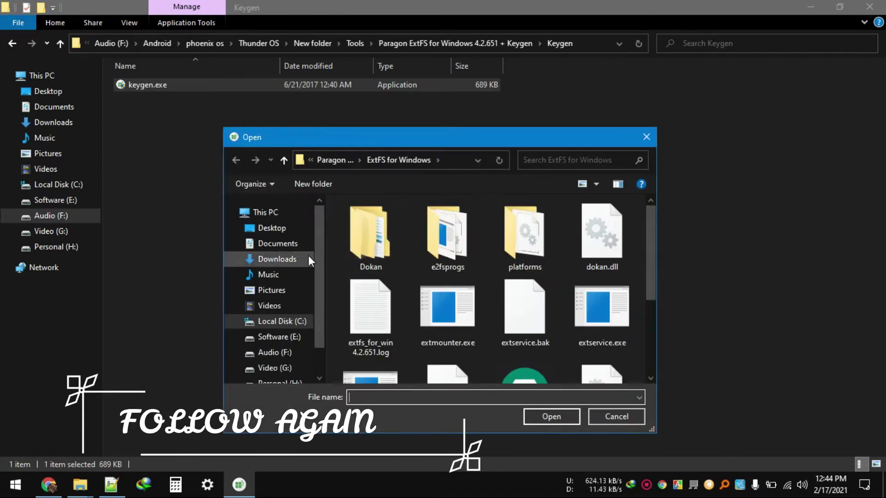
pyautogui.click(282, 322)
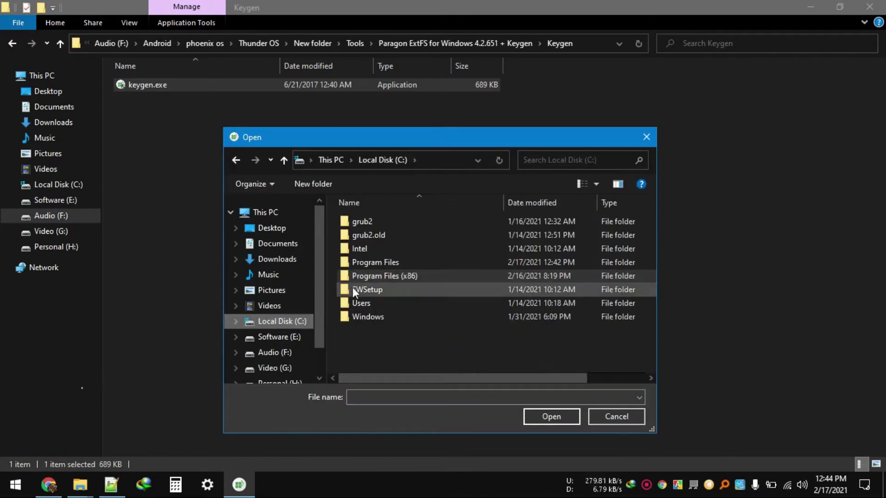
pyautogui.doubleClick(382, 274)
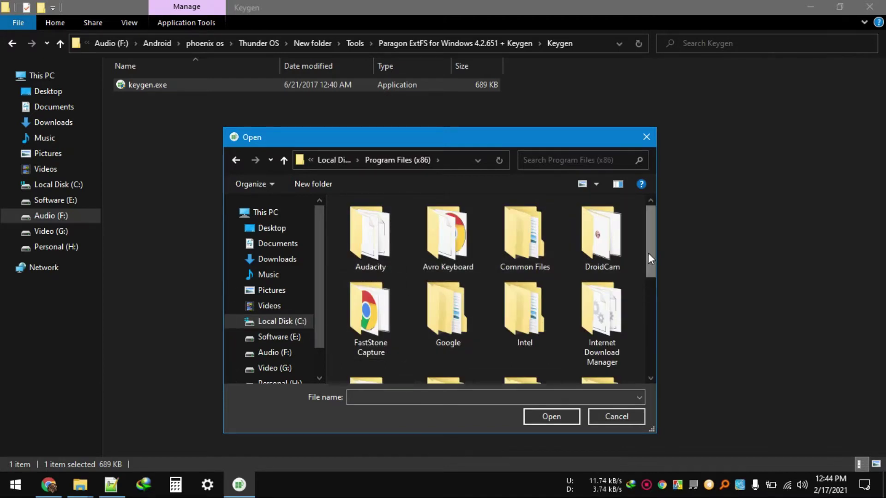
pyautogui.moveTo(648, 253); pyautogui.dragTo(660, 324)
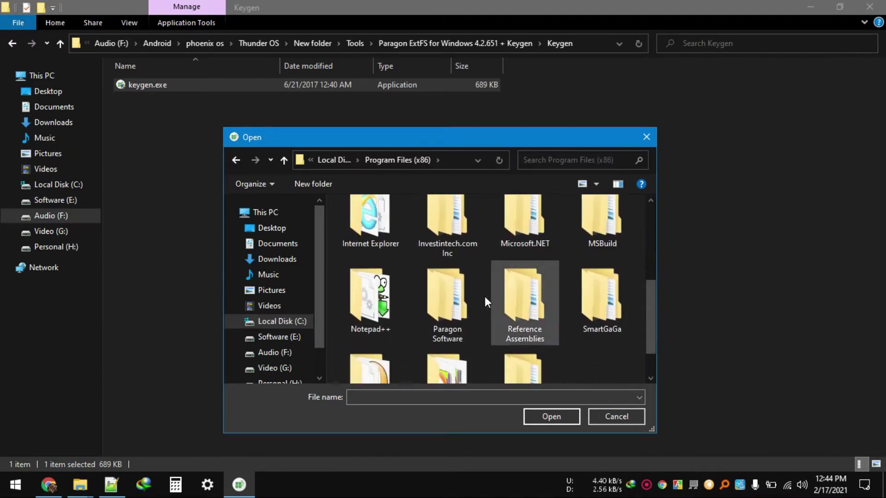
pyautogui.doubleClick(438, 298)
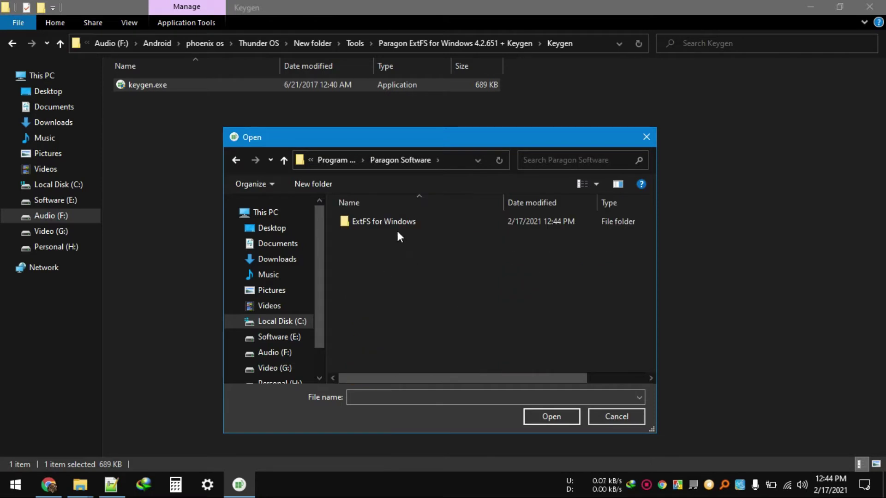
pyautogui.doubleClick(390, 223)
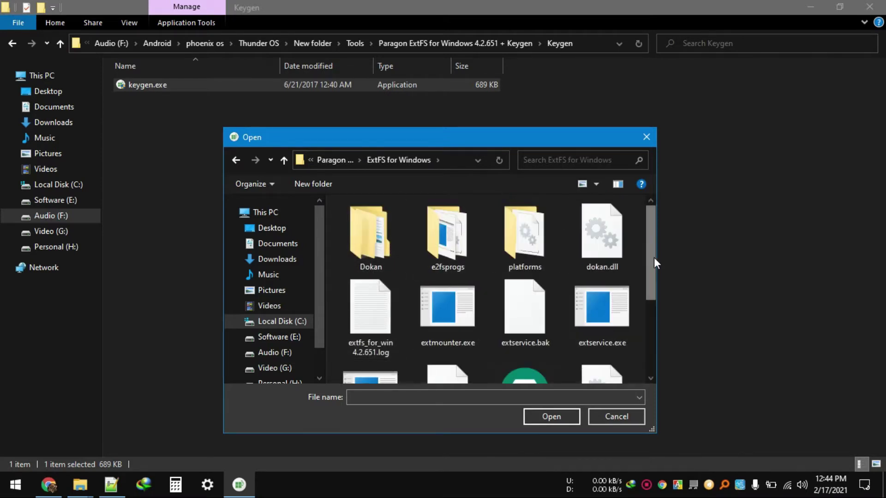
pyautogui.moveTo(654, 257); pyautogui.dragTo(655, 283)
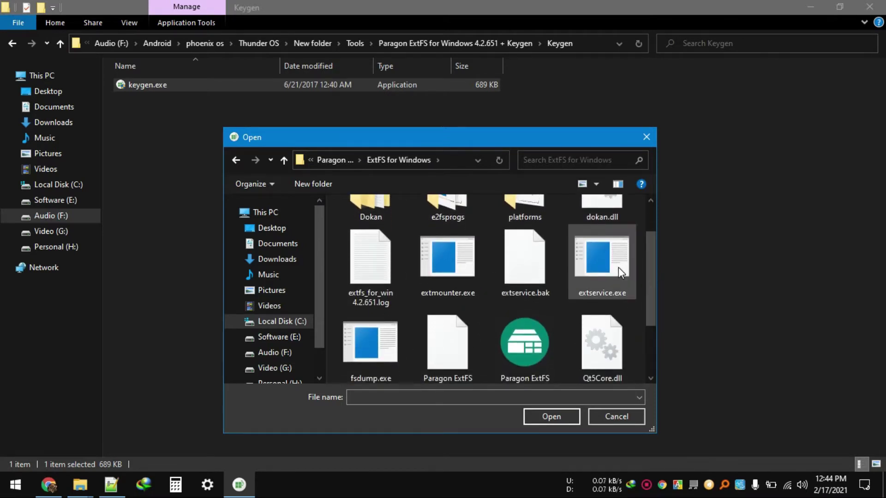
pyautogui.click(591, 268)
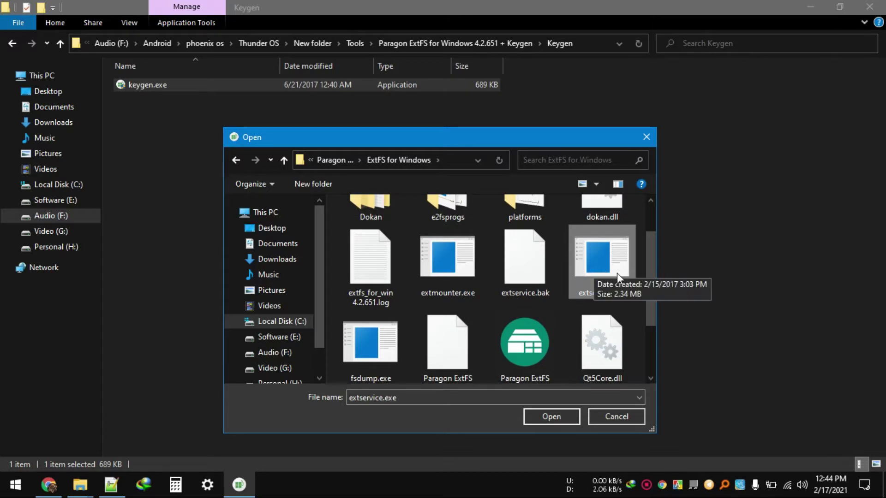
pyautogui.click(551, 414)
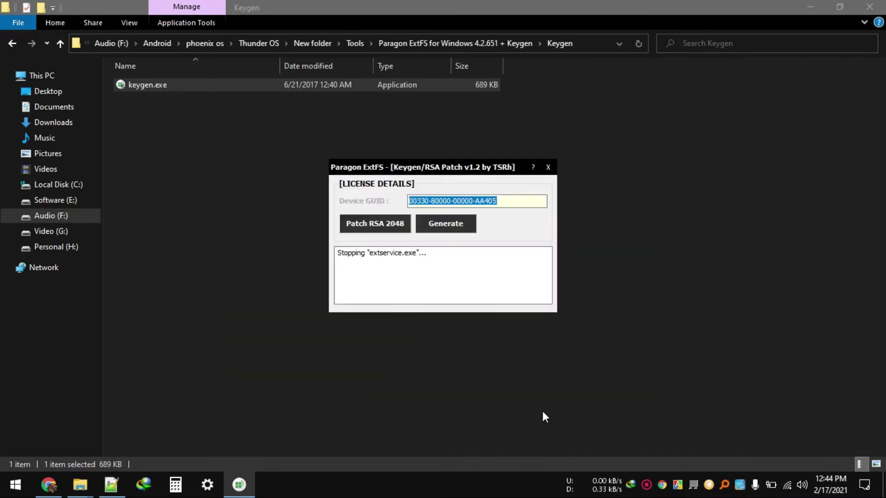
pyautogui.click(526, 259)
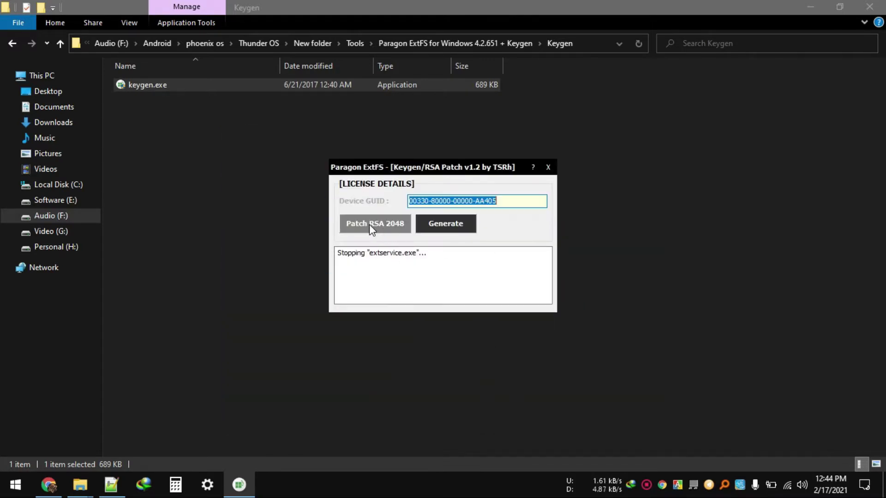
# Apply the RSA 2048 patch to Paragon ExtFS for Windows.exe and acknowledge the result
pyautogui.click(370, 224)
pyautogui.moveTo(655, 271); pyautogui.dragTo(661, 356)
pyautogui.click(538, 292)
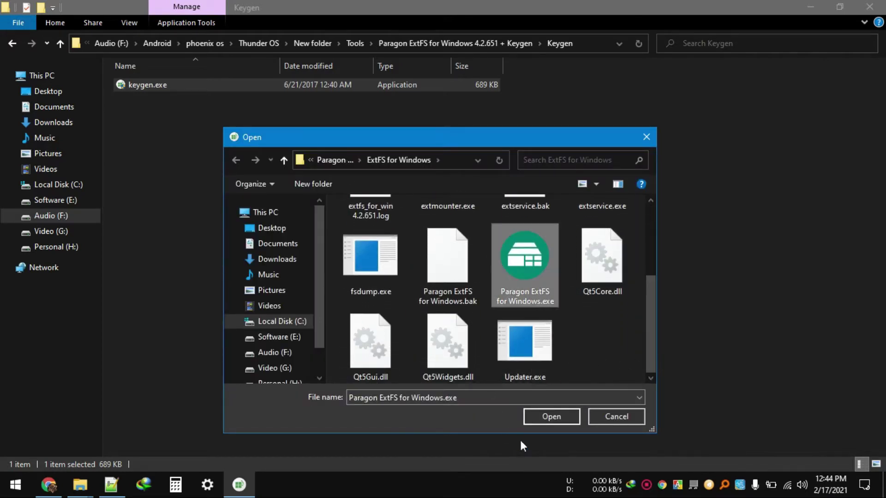
pyautogui.click(547, 419)
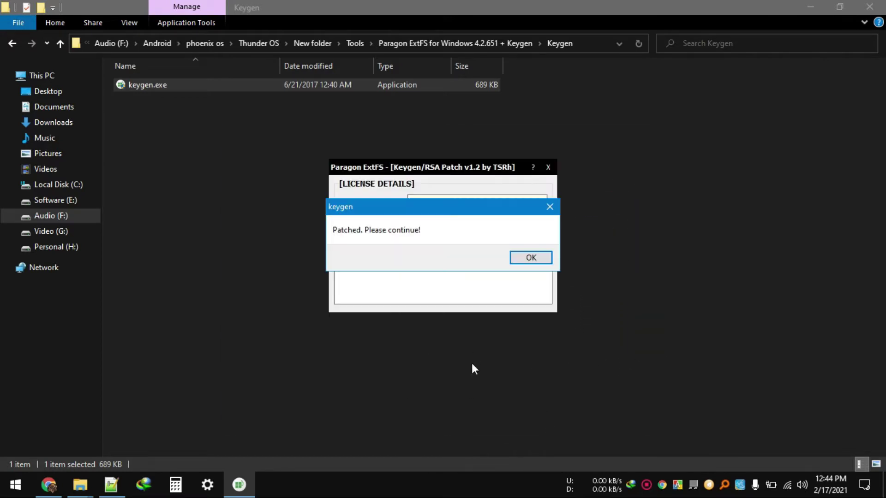
pyautogui.click(528, 263)
# Generate the Paragon ExtFS license and close the keygen
pyautogui.click(446, 225)
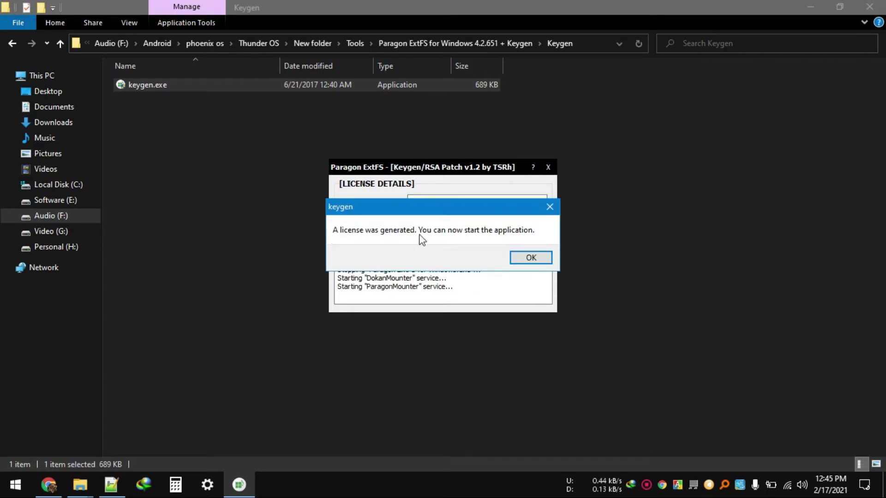
pyautogui.click(526, 257)
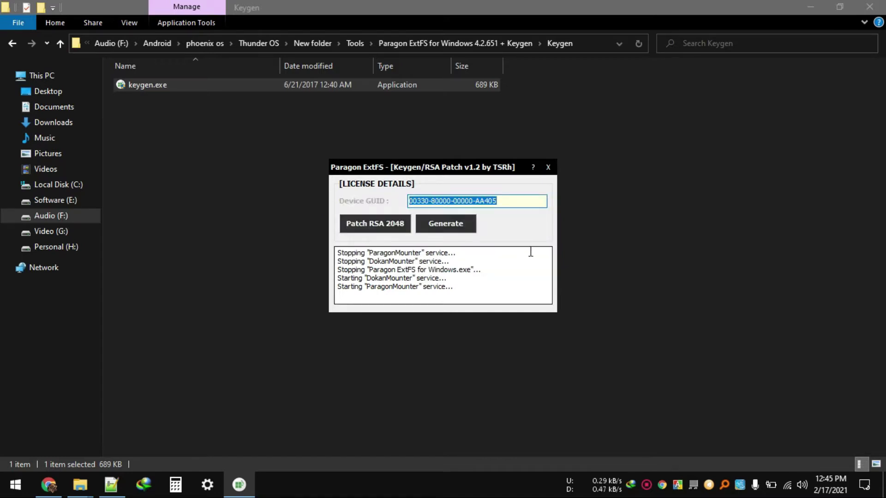
pyautogui.click(549, 167)
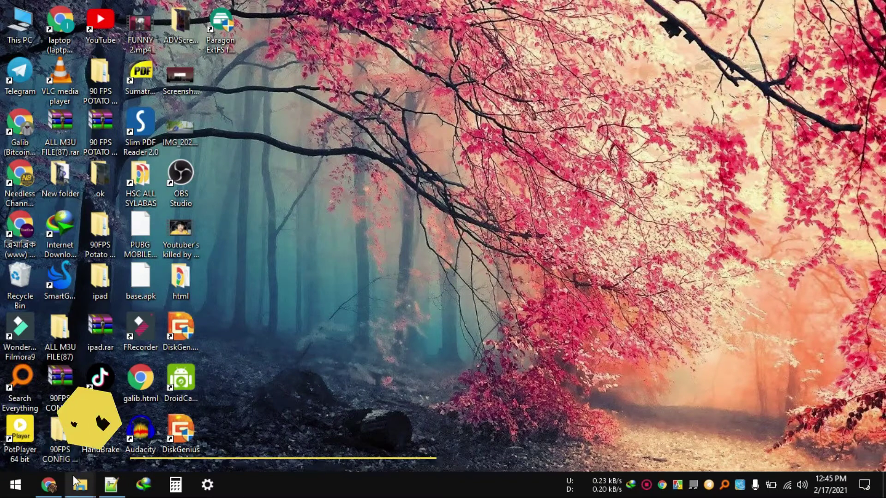
# Launch DiskGenius and maximize its window
pyautogui.moveTo(76, 480)
pyautogui.click(195, 433)
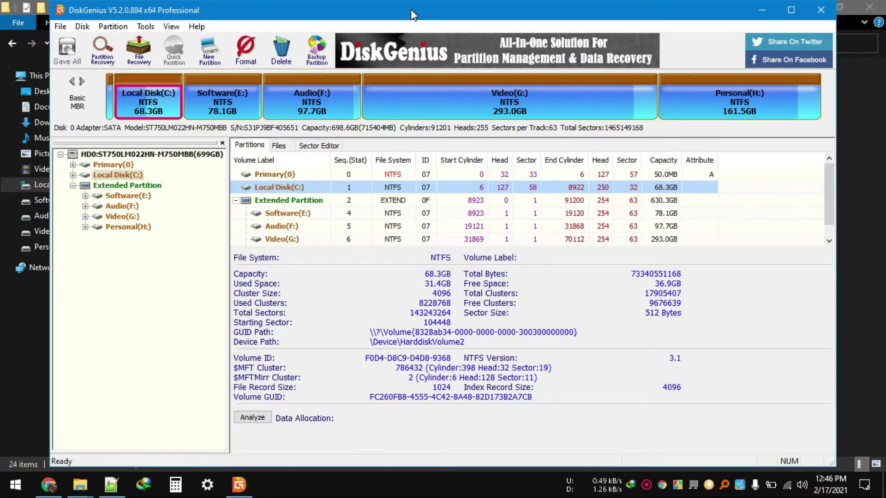
pyautogui.moveTo(413, 15); pyautogui.dragTo(689, 118)
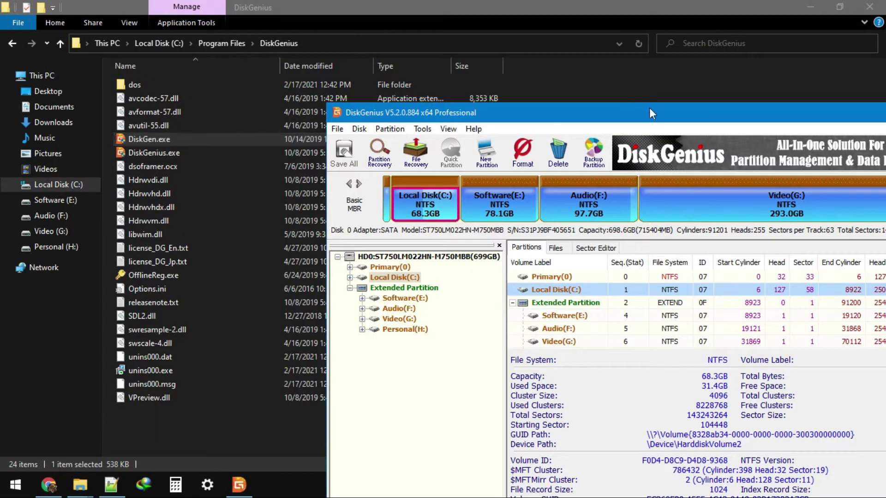
pyautogui.moveTo(622, 116); pyautogui.dragTo(453, 61)
pyautogui.doubleClick(732, 59)
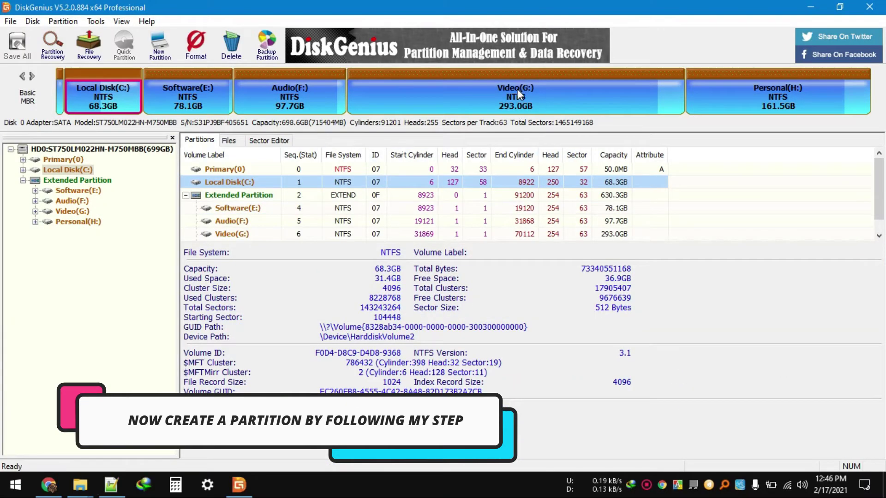
# Set up a resize of the Video (G:) partition to 282.00 GB, keeping the 10.96 GB of rear space unallocated
pyautogui.click(517, 89)
pyautogui.rightClick(513, 93)
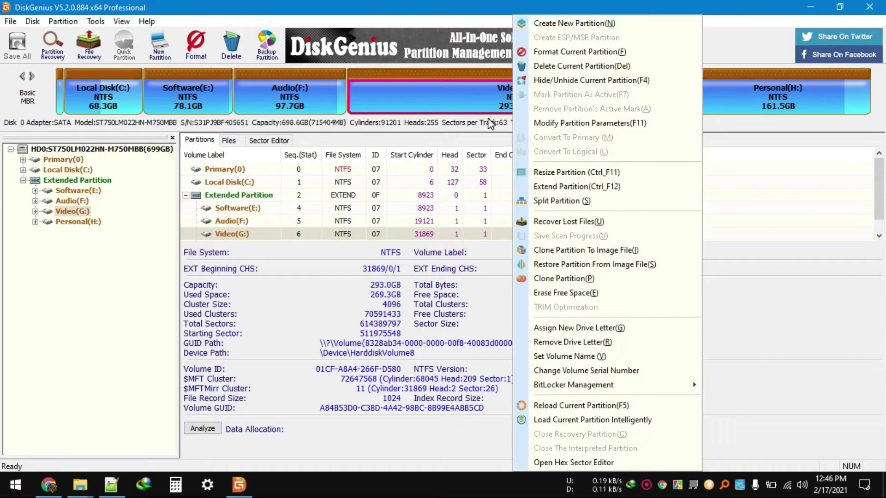
pyautogui.click(602, 24)
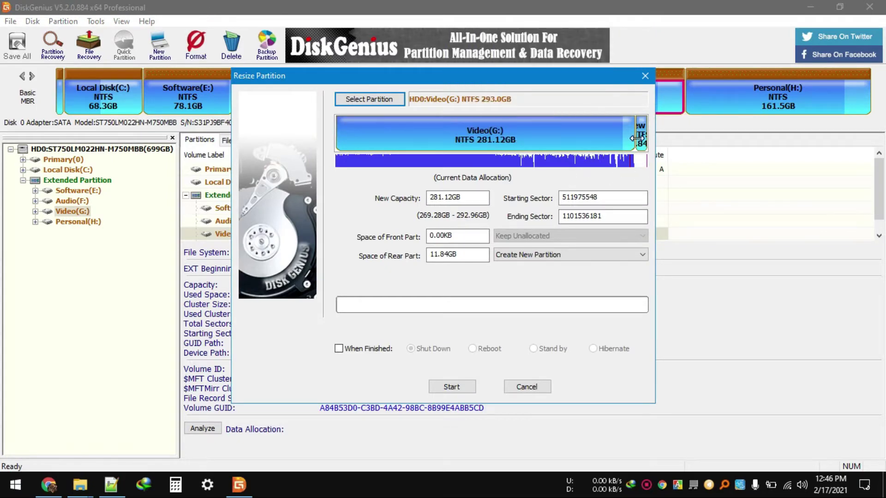
pyautogui.moveTo(635, 139); pyautogui.dragTo(636, 134)
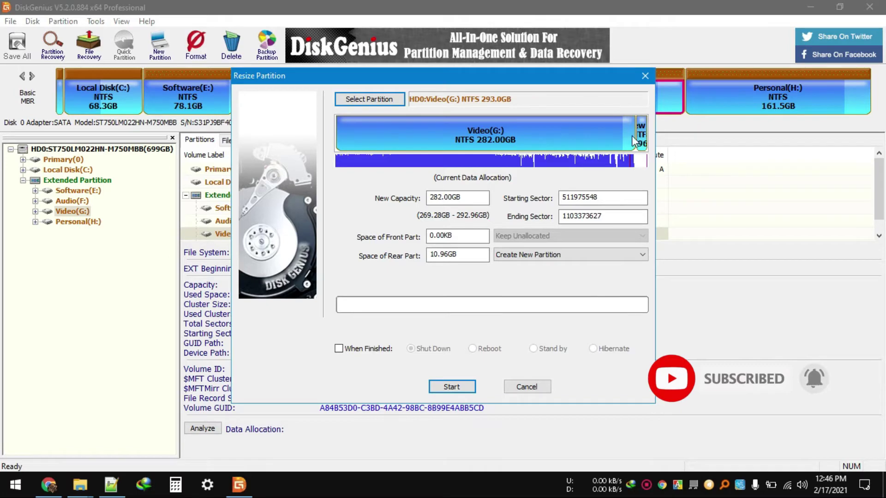
pyautogui.click(444, 254)
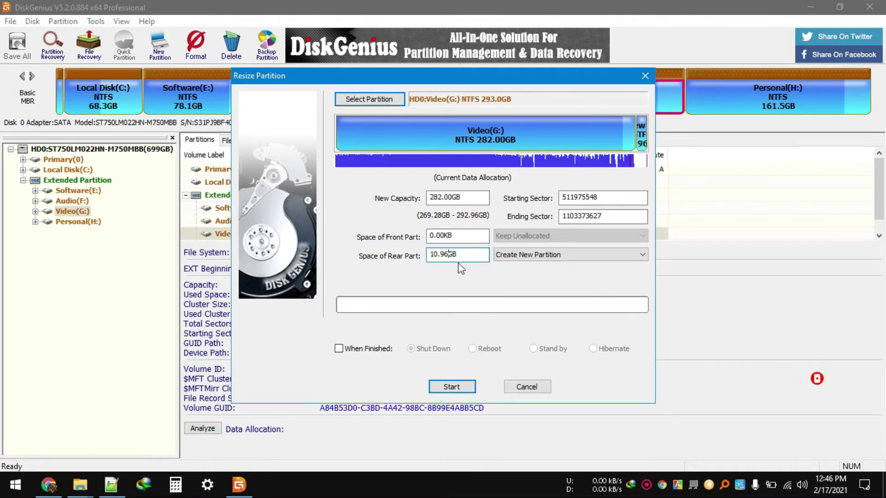
pyautogui.click(539, 257)
pyautogui.click(549, 266)
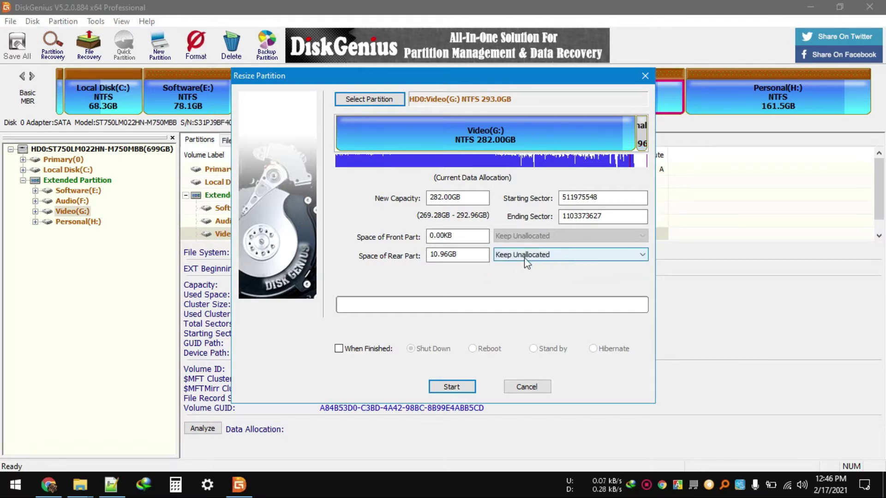
# Run the resize of Video (G:), confirm it and close the dialog on completion
pyautogui.click(459, 389)
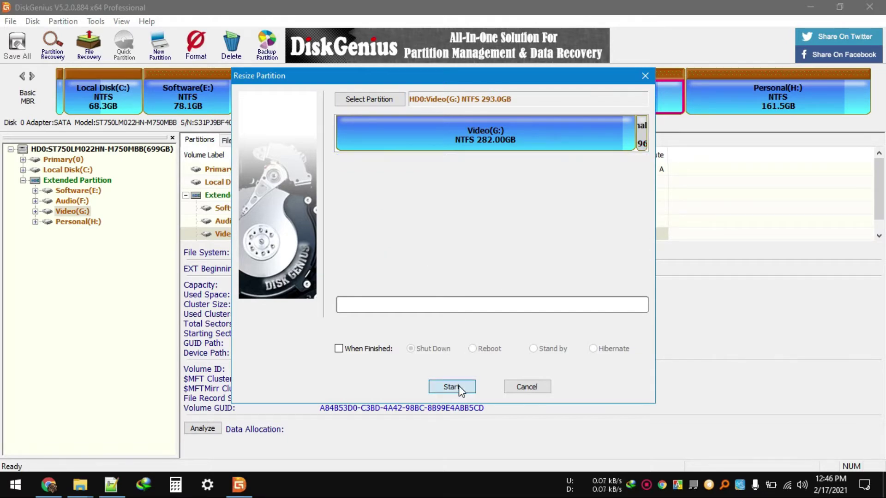
pyautogui.click(414, 300)
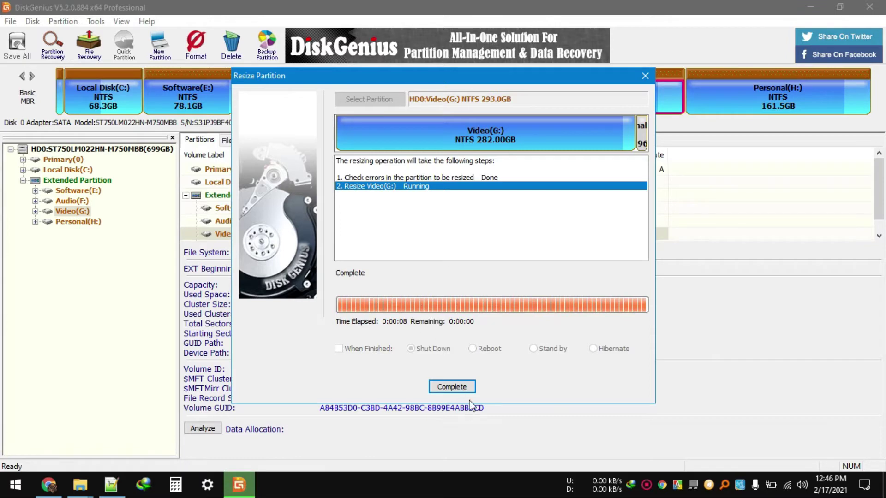
pyautogui.click(469, 387)
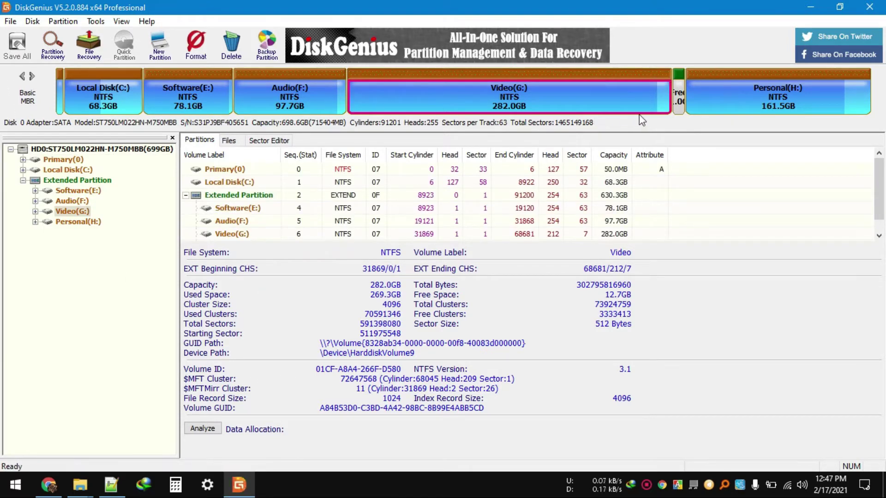
# Create an 11 GB logical Ext4 (Linux Data) partition with the volume label "Phoenix os" in the free space after Video (G:)
pyautogui.click(680, 98)
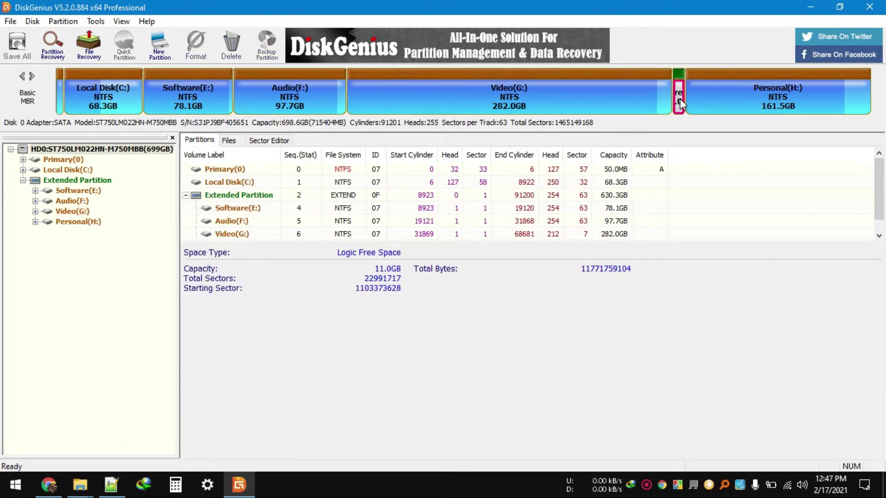
pyautogui.rightClick(679, 98)
pyautogui.click(708, 9)
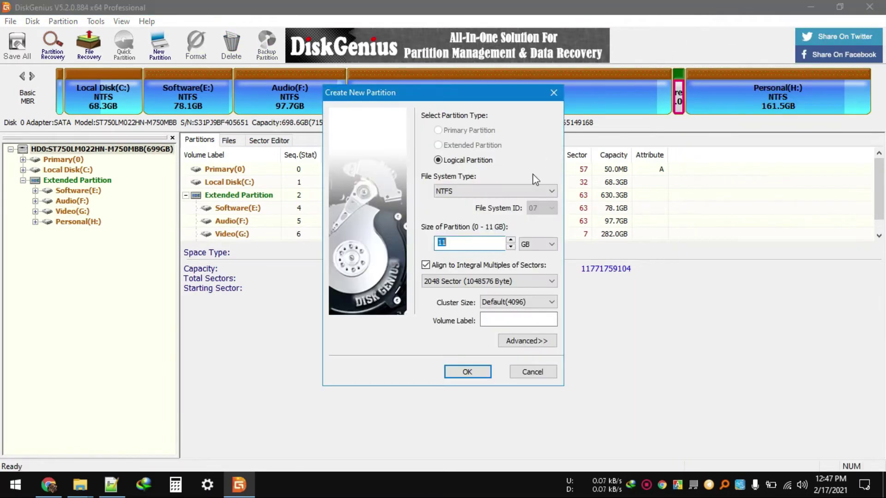
pyautogui.click(481, 189)
pyautogui.click(473, 245)
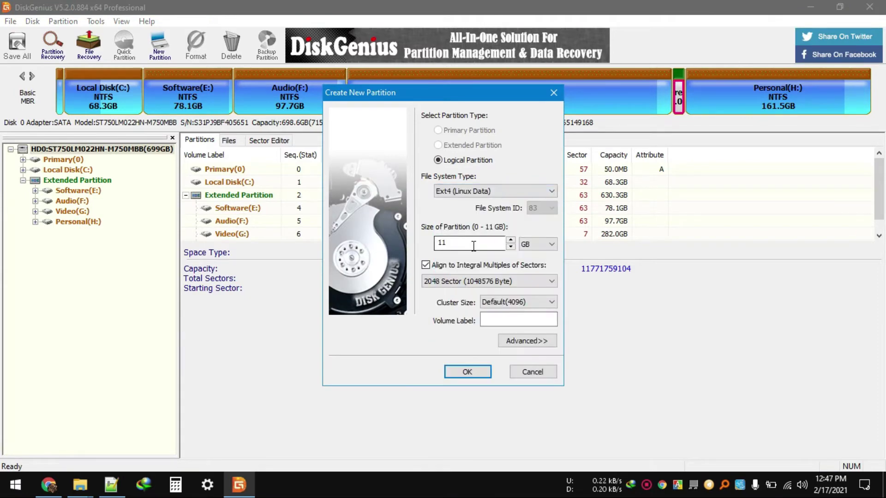
pyautogui.click(490, 320)
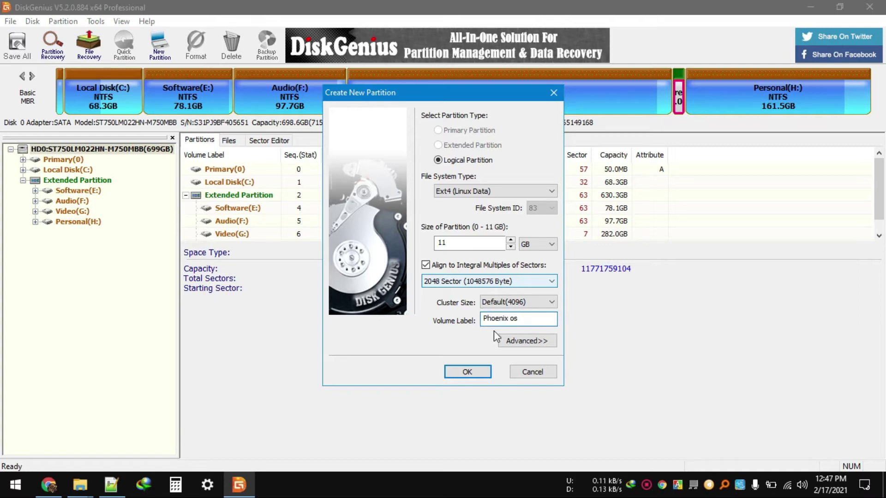
pyautogui.write('Phoenix os')
pyautogui.click(466, 372)
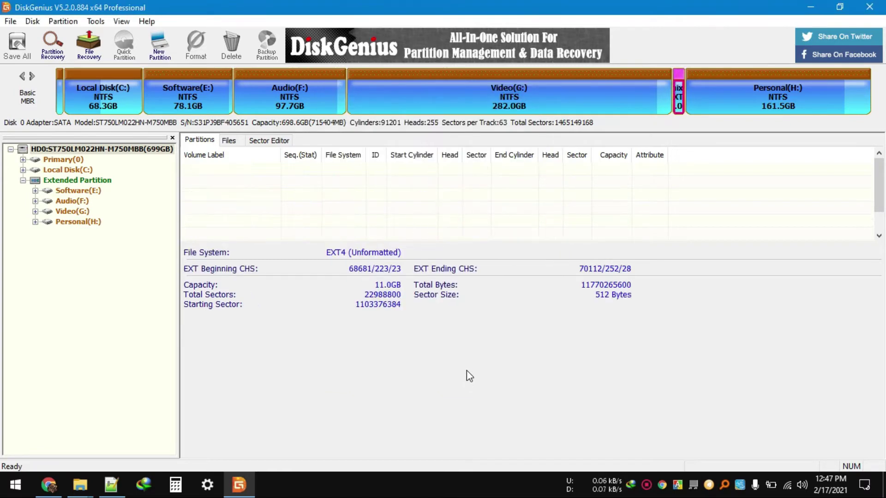
# Write all pending partition changes to disk and format the new Phoenix os partition
pyautogui.click(17, 46)
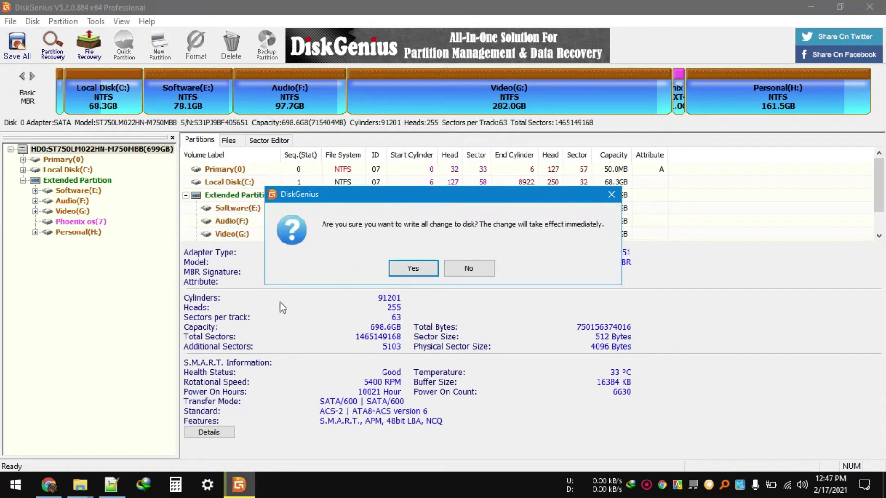
pyautogui.click(412, 269)
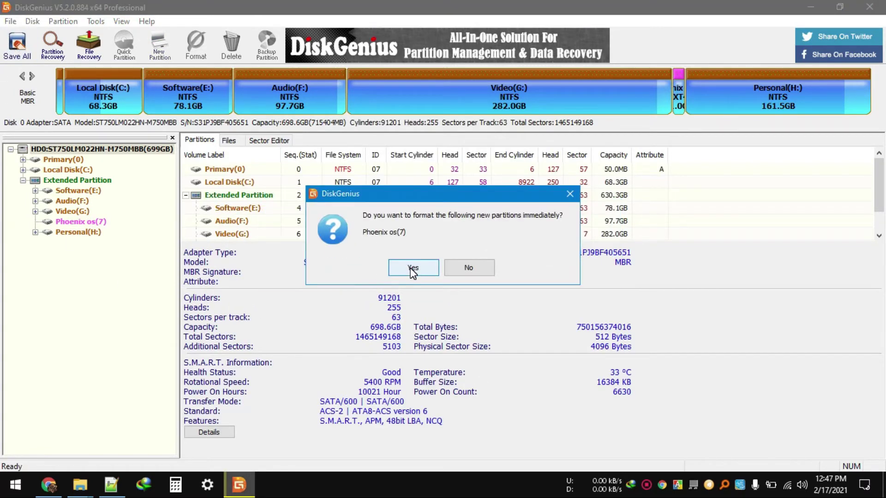
pyautogui.click(412, 268)
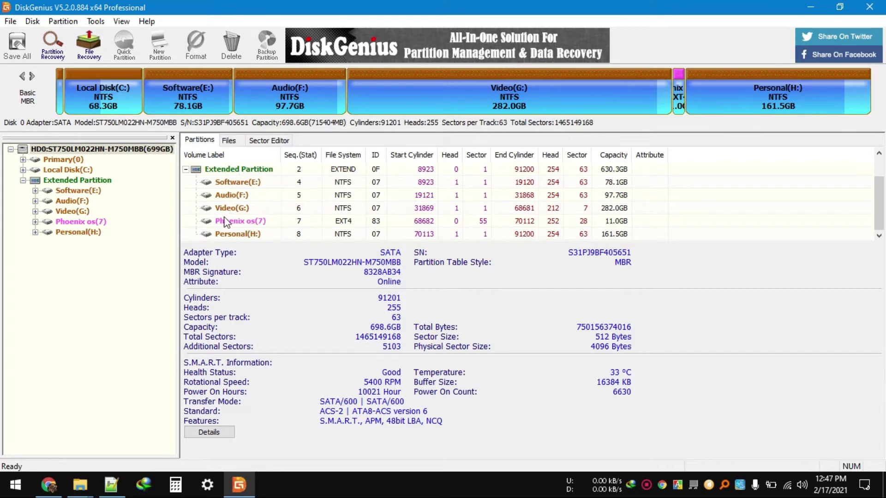
# Show the files of the Phoenix os partition and create a folder named Thunder in its root
pyautogui.click(247, 218)
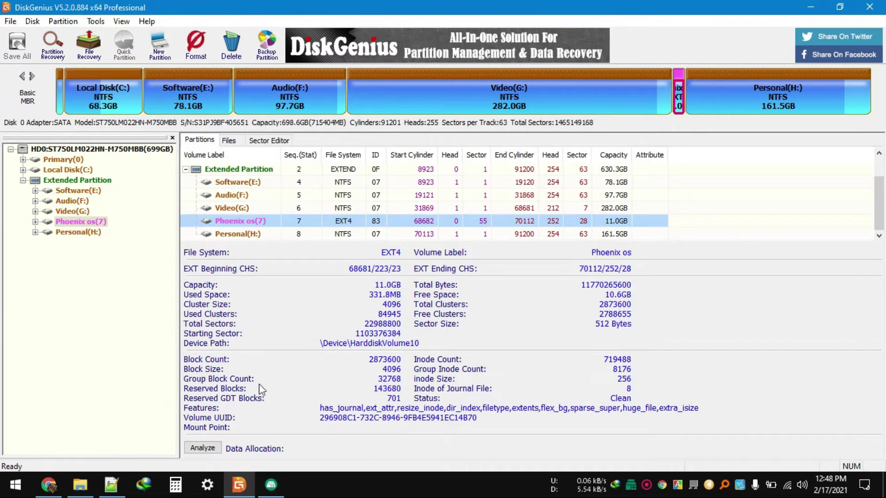
pyautogui.click(229, 140)
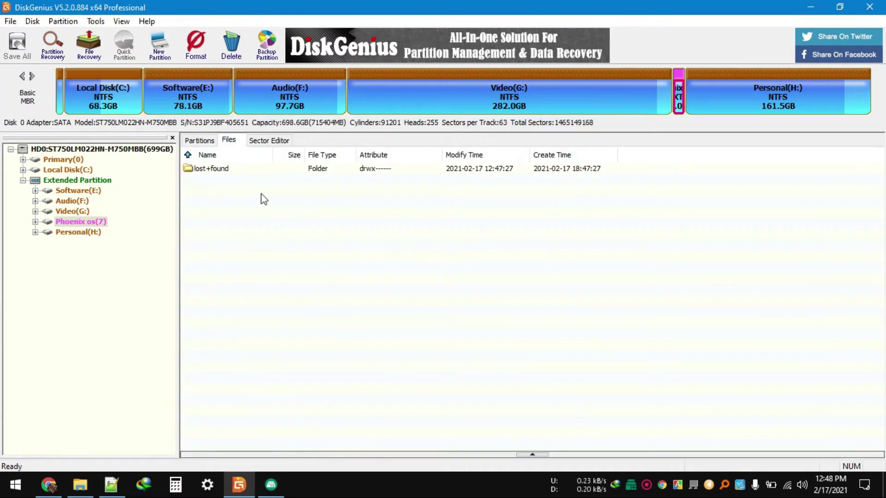
pyautogui.rightClick(224, 205)
pyautogui.click(268, 282)
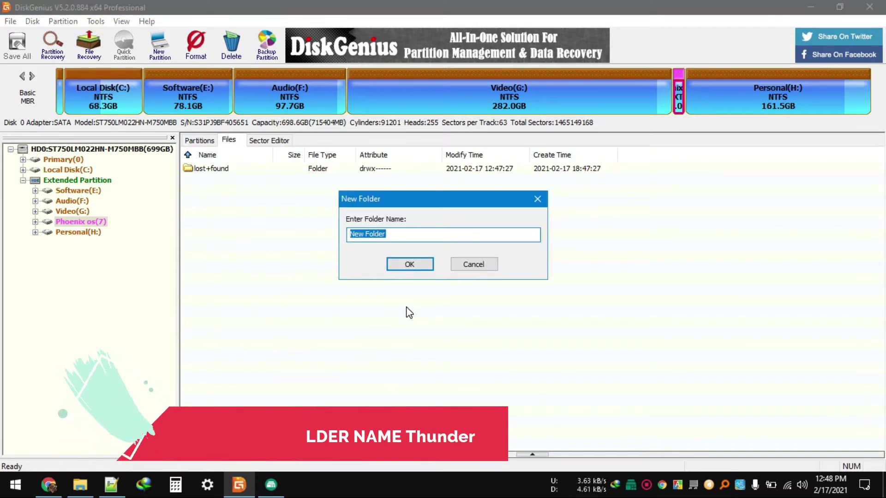
pyautogui.write('Thunder')
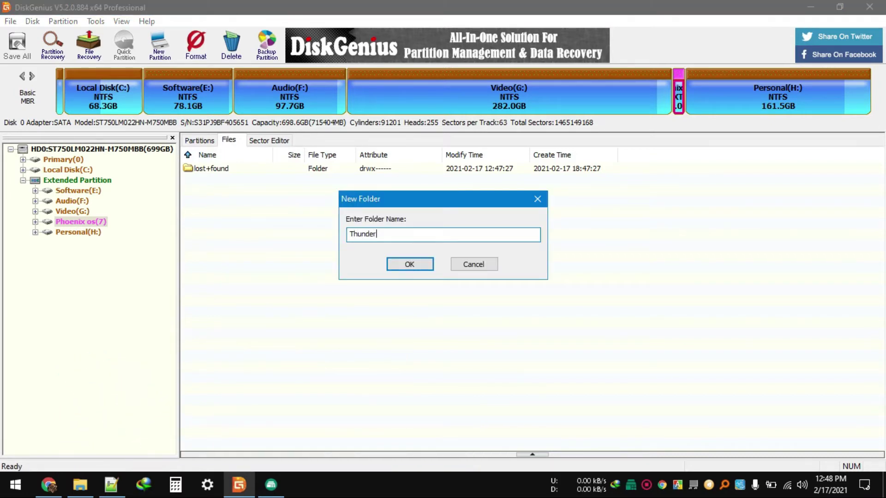
pyautogui.press('Return')
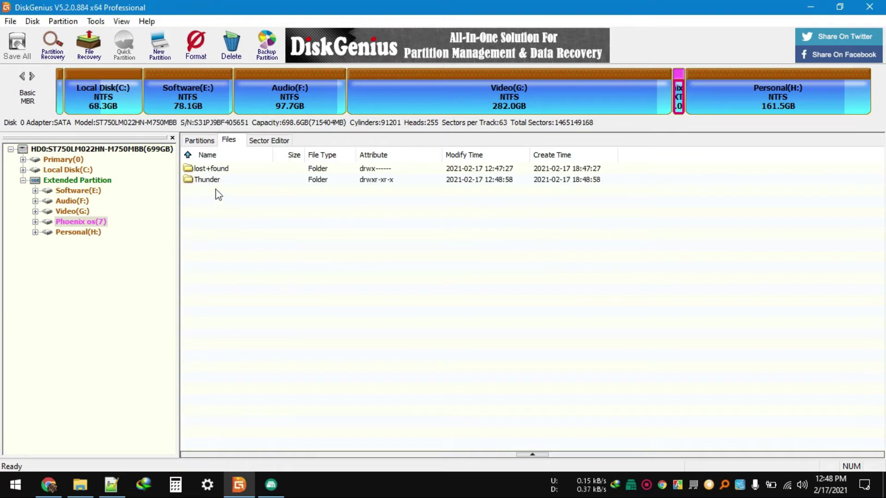
# Create a folder named data inside the Thunder folder
pyautogui.doubleClick(221, 180)
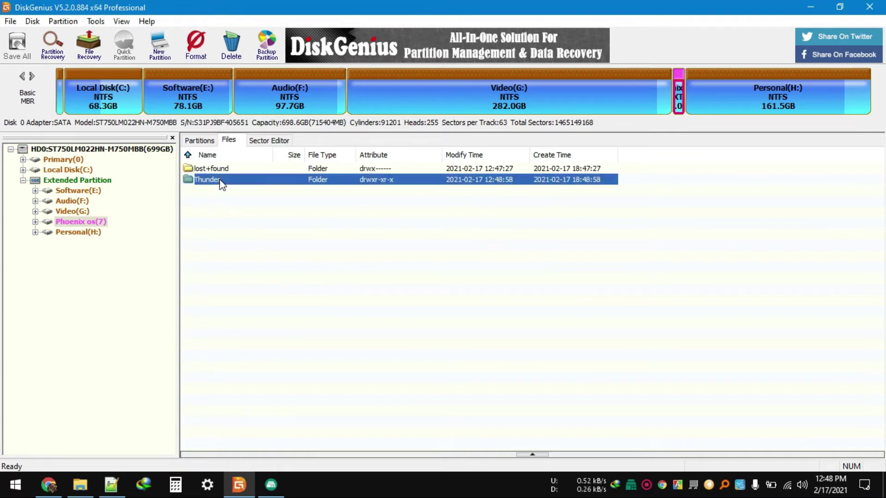
pyautogui.rightClick(249, 213)
pyautogui.click(300, 286)
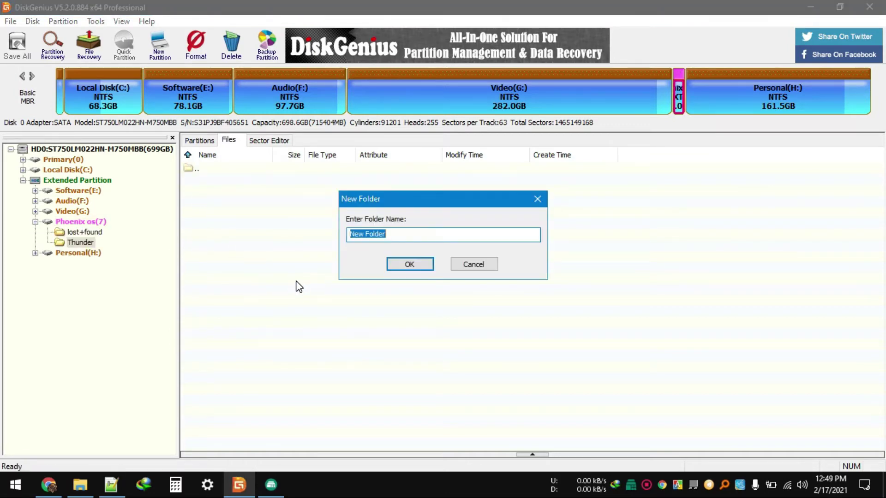
pyautogui.write('data')
pyautogui.press('Return')
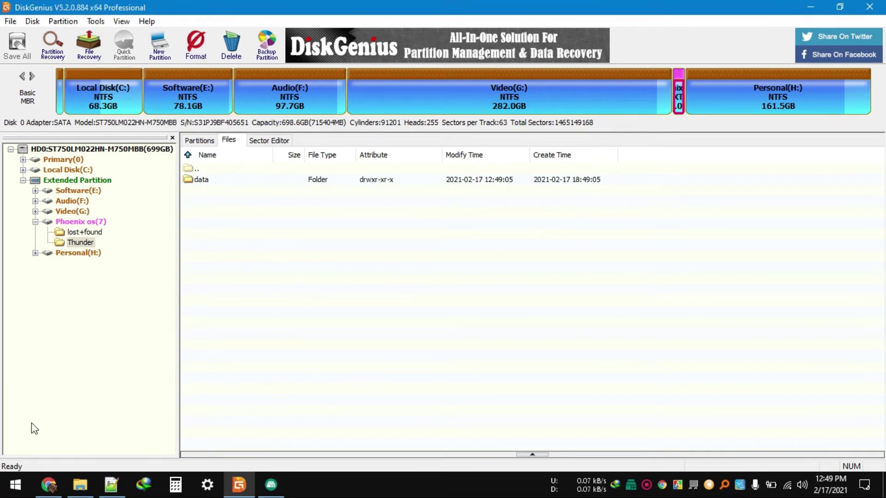
# Switch to File Explorer, open the THUNDER_OS_V4.4-LITE_X86_64.7z archive in WinRAR and view the contents of the ISO inside it
pyautogui.click(81, 483)
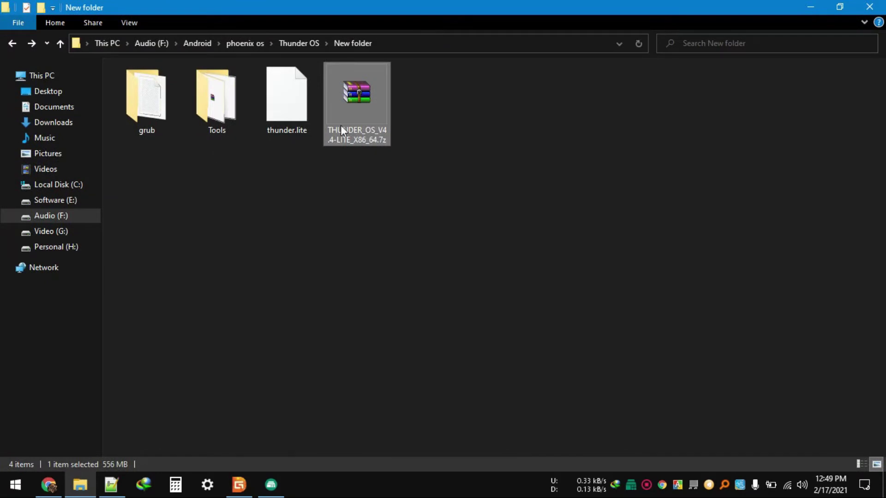
pyautogui.rightClick(342, 96)
pyautogui.click(408, 104)
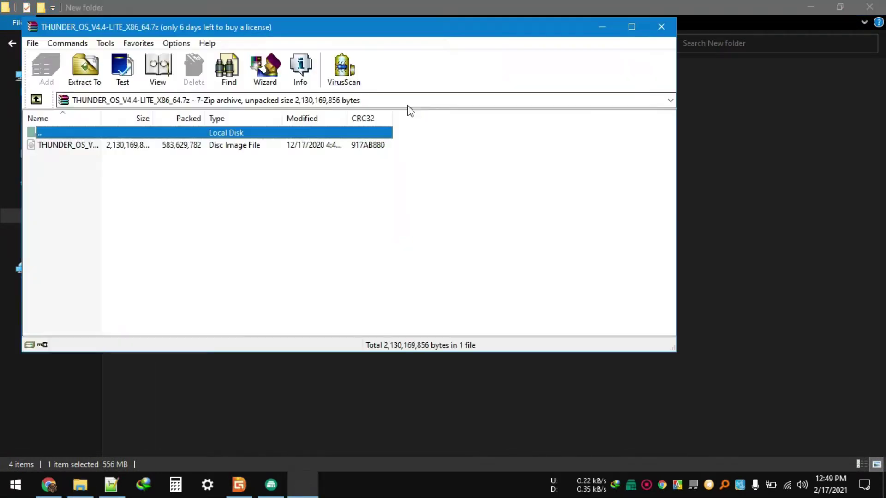
pyautogui.click(132, 145)
pyautogui.rightClick(131, 144)
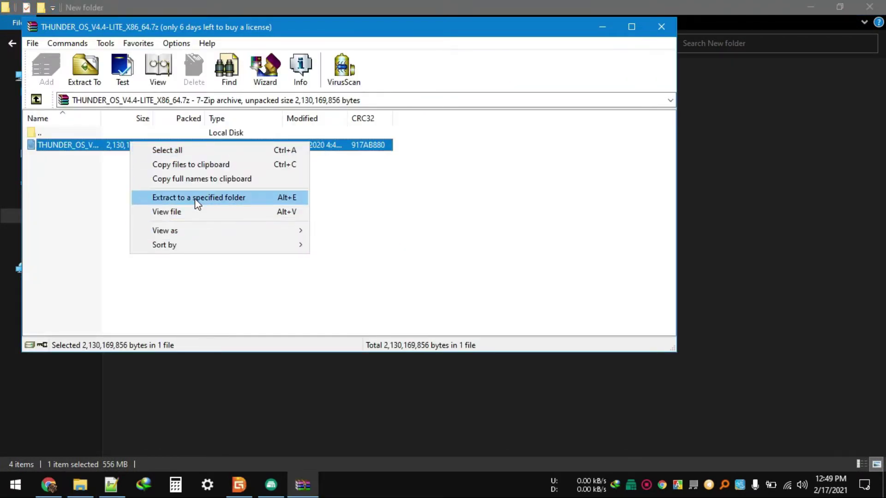
pyautogui.click(167, 212)
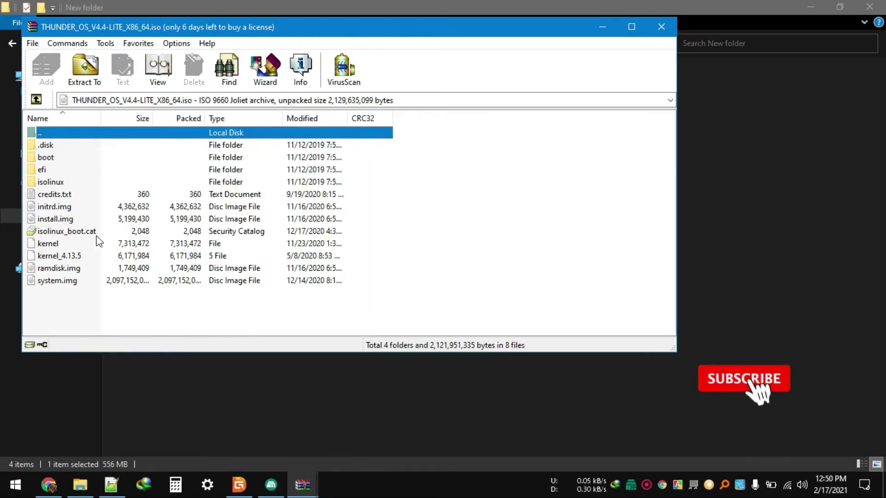
# Copy initrd.img, install.img, kernel, kernel_4.13.5, ramdisk.img and system.img from the ISO into the Thunder folder on the Phoenix os partition in DiskGenius
pyautogui.click(58, 280)
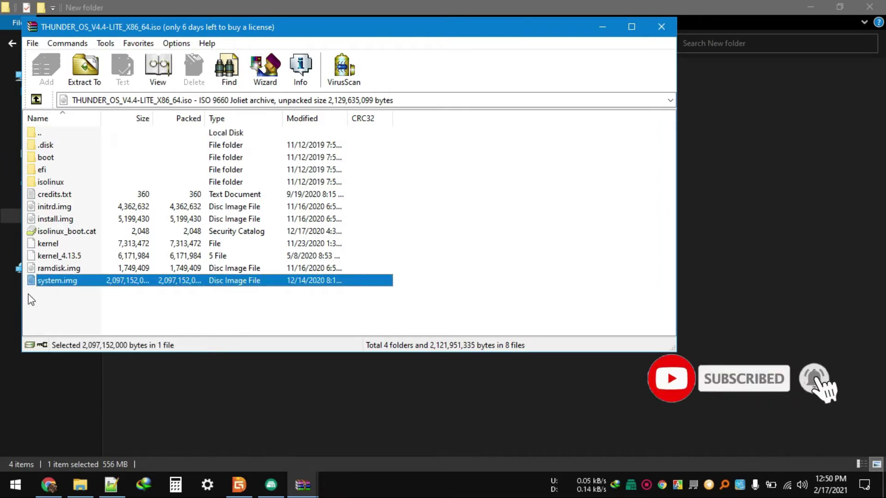
pyautogui.keyDown('ctrl'); pyautogui.click(73, 270); pyautogui.keyUp('ctrl')
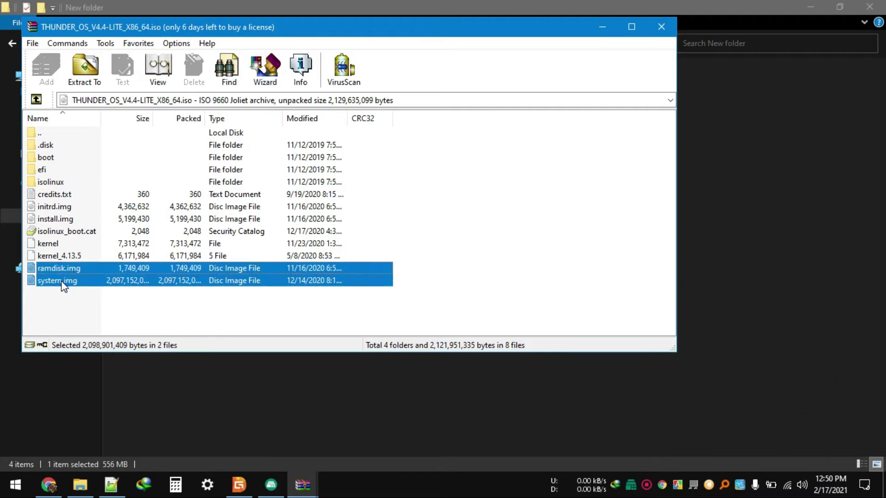
pyautogui.keyDown('ctrl'); pyautogui.click(62, 217); pyautogui.keyUp('ctrl')
pyautogui.keyDown('ctrl'); pyautogui.click(72, 206); pyautogui.keyUp('ctrl')
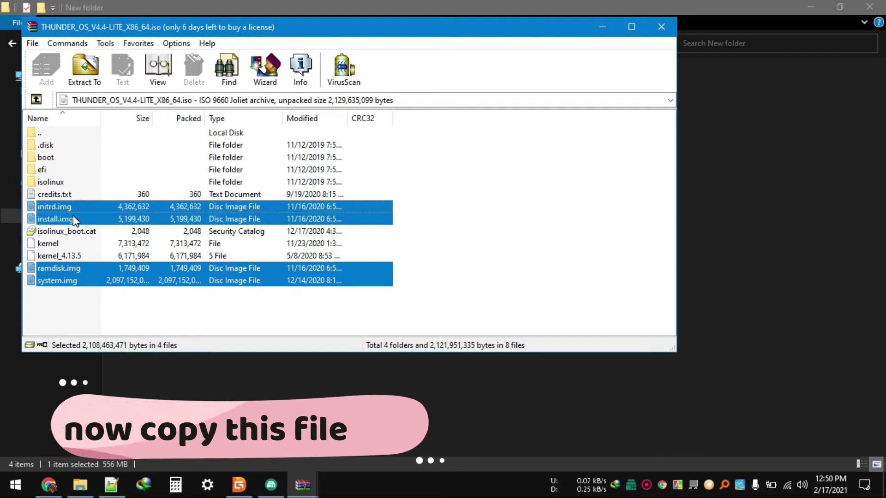
pyautogui.keyDown('ctrl'); pyautogui.click(73, 257); pyautogui.keyUp('ctrl')
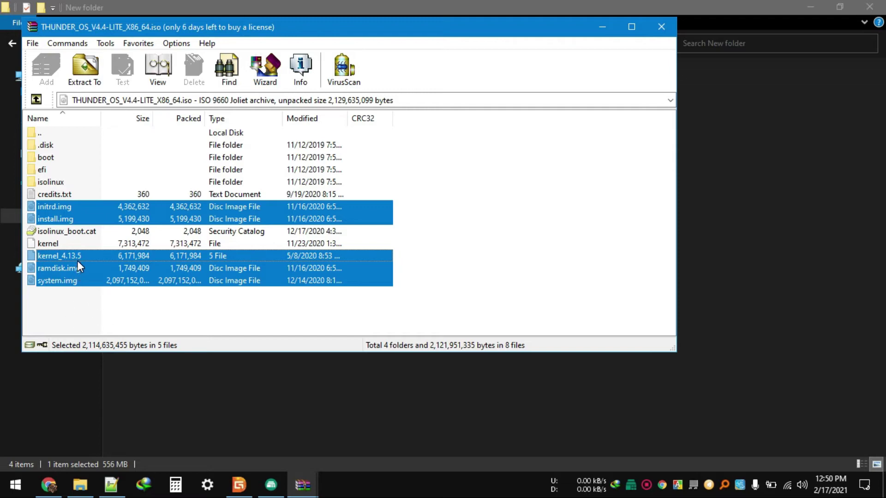
pyautogui.keyDown('ctrl'); pyautogui.click(61, 244); pyautogui.keyUp('ctrl')
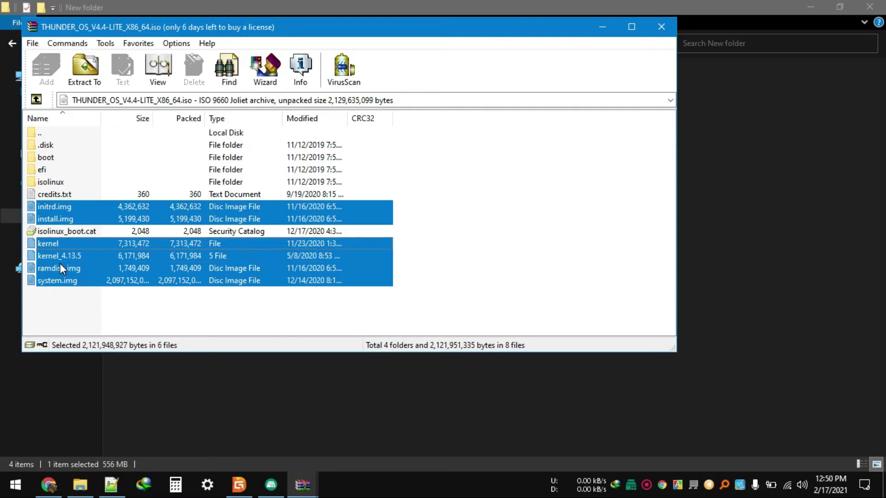
pyautogui.rightClick(60, 264)
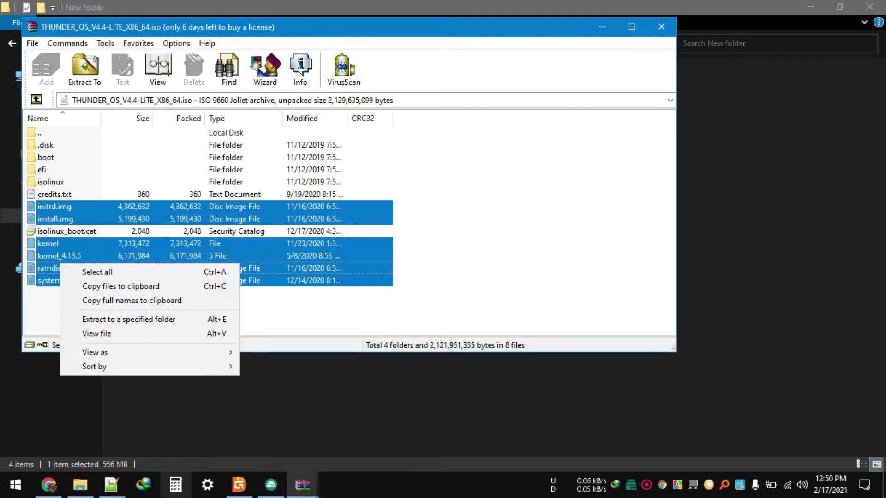
pyautogui.click(238, 484)
pyautogui.doubleClick(300, 9)
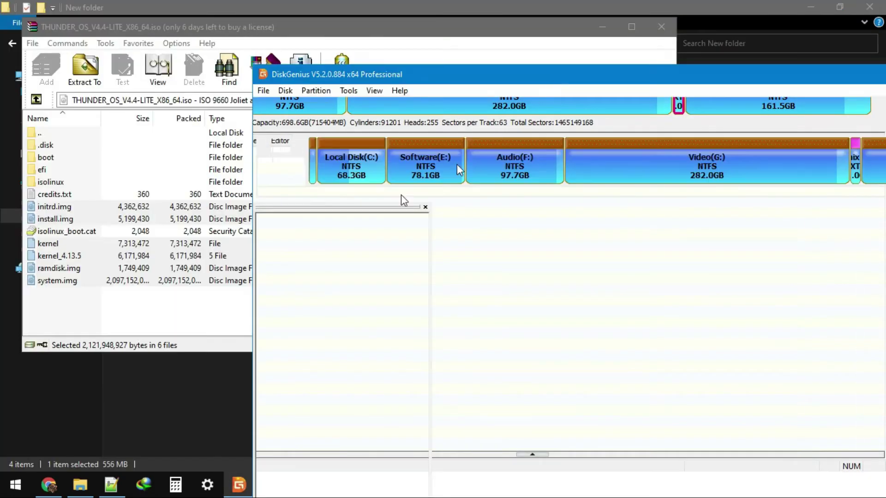
pyautogui.click(208, 43)
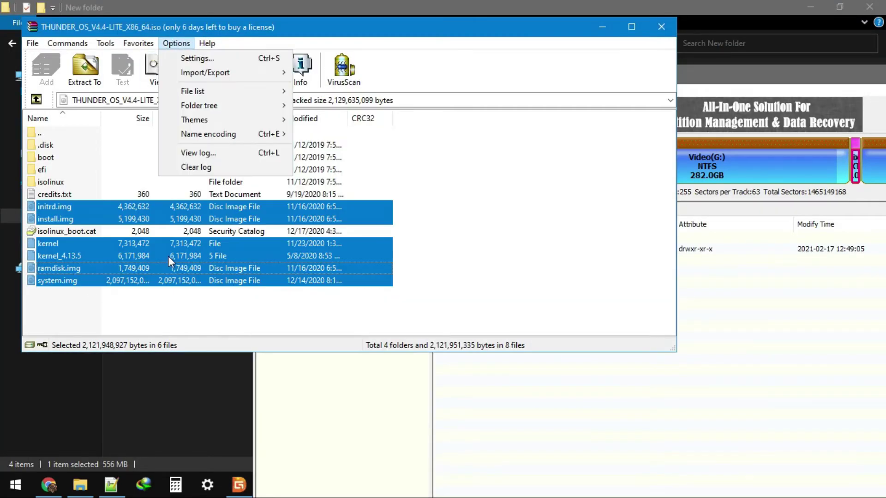
pyautogui.click(218, 266)
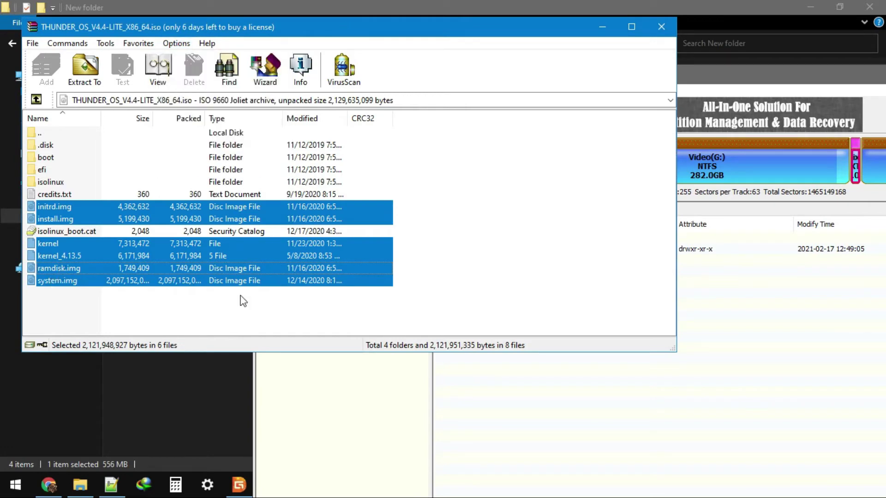
pyautogui.moveTo(354, 280); pyautogui.dragTo(731, 422)
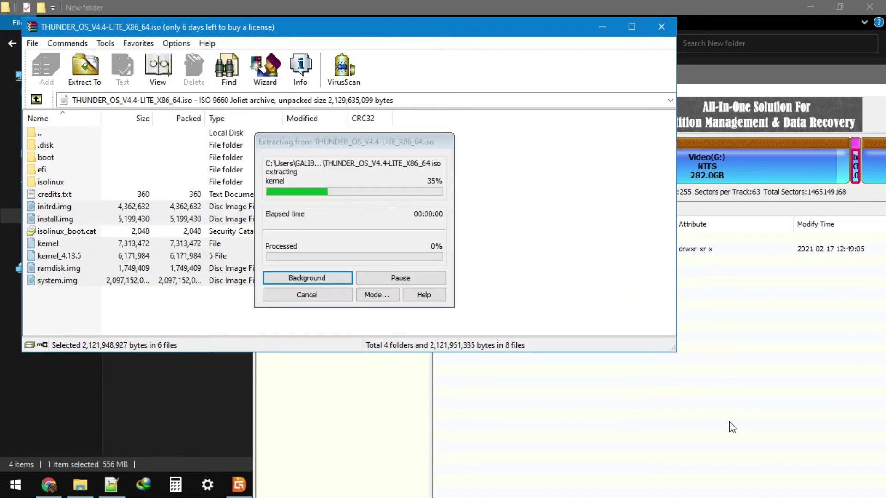
pyautogui.click(762, 75)
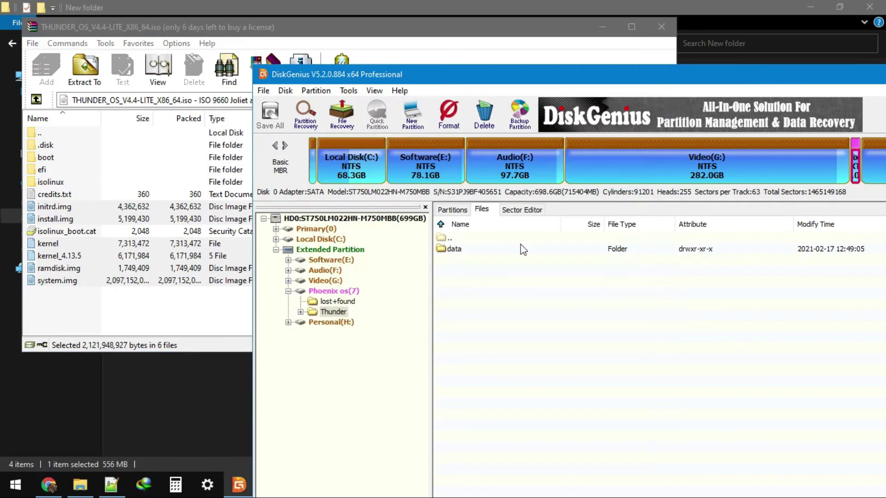
pyautogui.click(302, 485)
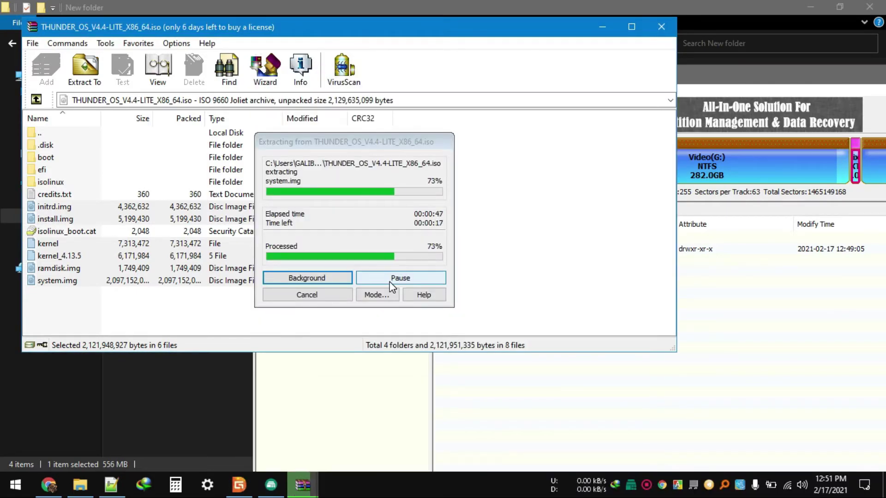
pyautogui.click(742, 308)
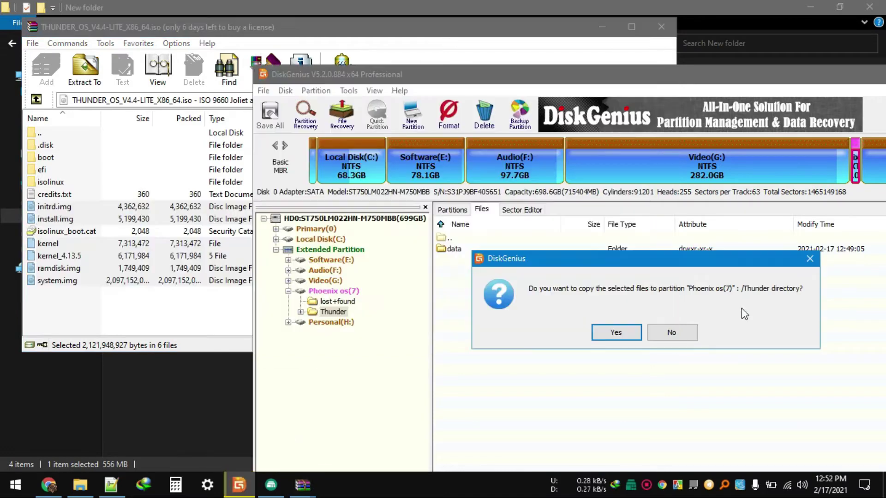
pyautogui.click(626, 332)
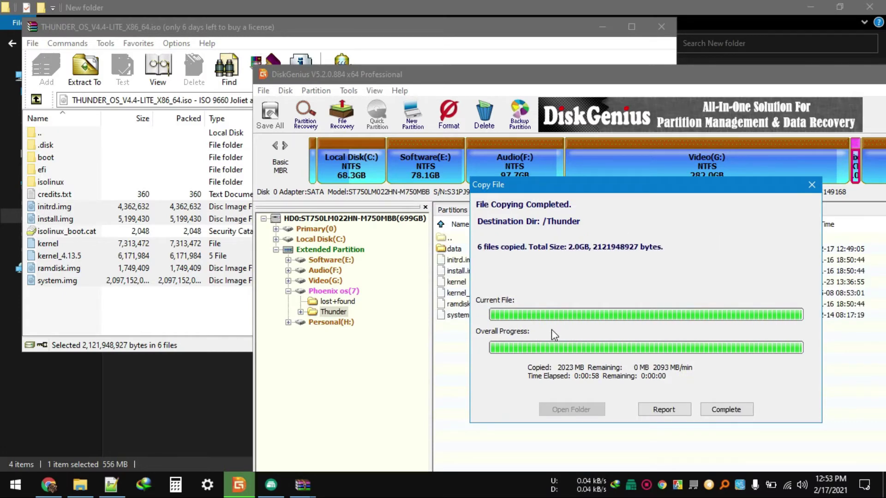
pyautogui.click(722, 410)
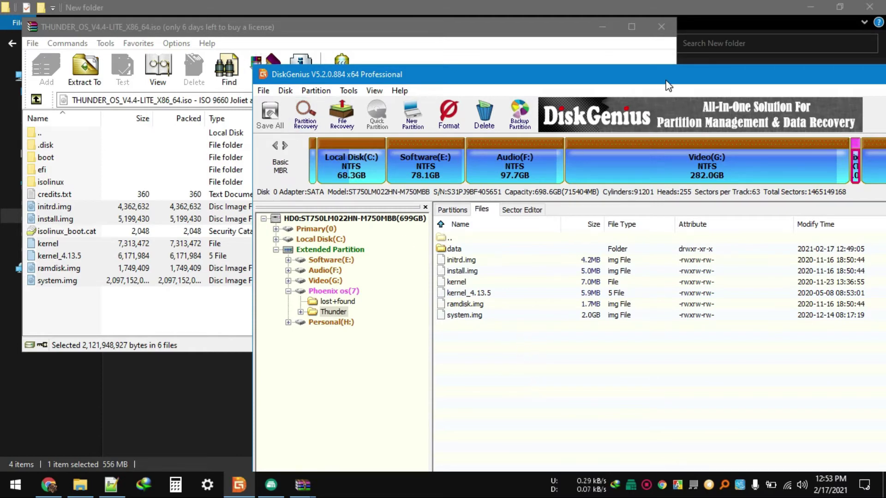
# Move the DiskGenius window clear of the WinRAR windows and close both the ISO and the 7z archive
pyautogui.moveTo(513, 74); pyautogui.dragTo(361, 125)
pyautogui.click(661, 28)
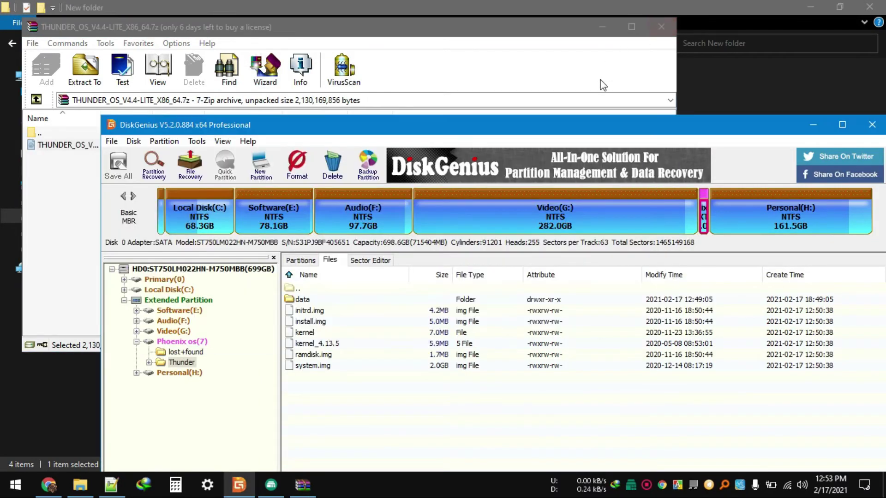
pyautogui.click(574, 32)
pyautogui.click(660, 28)
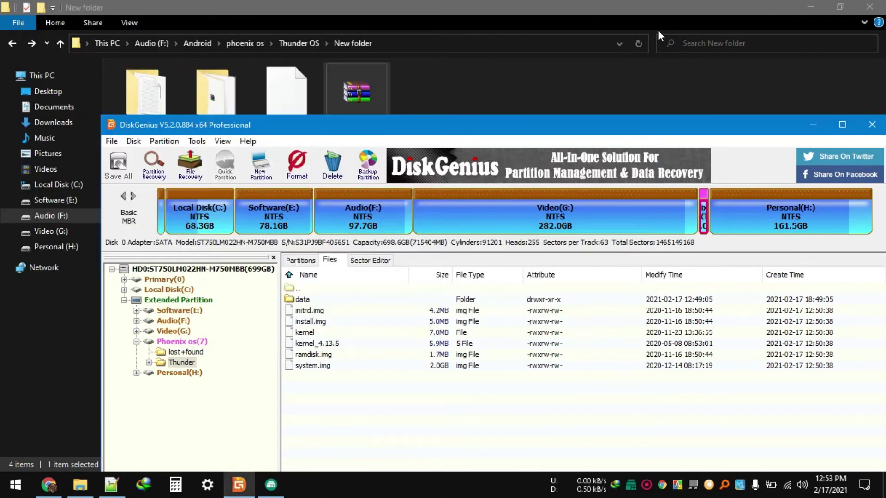
# Copy the thunder.lite file from the New folder in File Explorer into the Thunder folder on the Phoenix os partition
pyautogui.moveTo(532, 129); pyautogui.dragTo(713, 107)
pyautogui.click(294, 76)
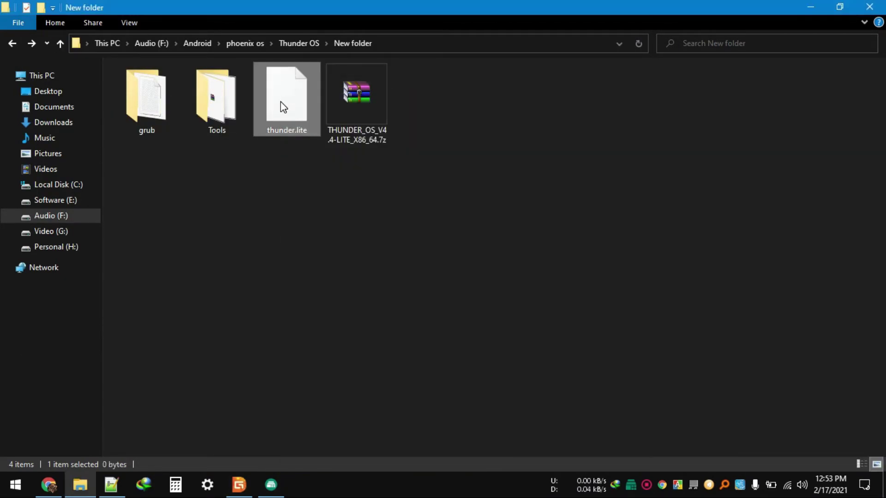
pyautogui.rightClick(289, 101)
pyautogui.click(240, 485)
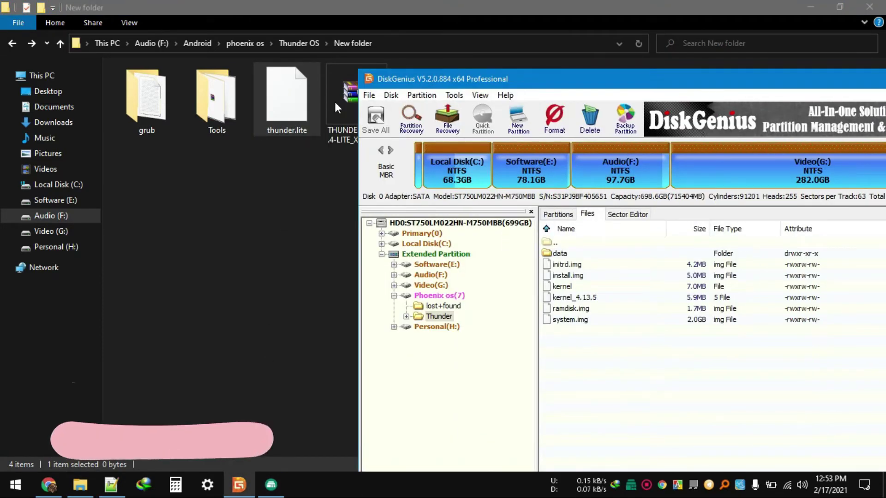
pyautogui.moveTo(289, 99); pyautogui.dragTo(612, 370)
pyautogui.click(674, 340)
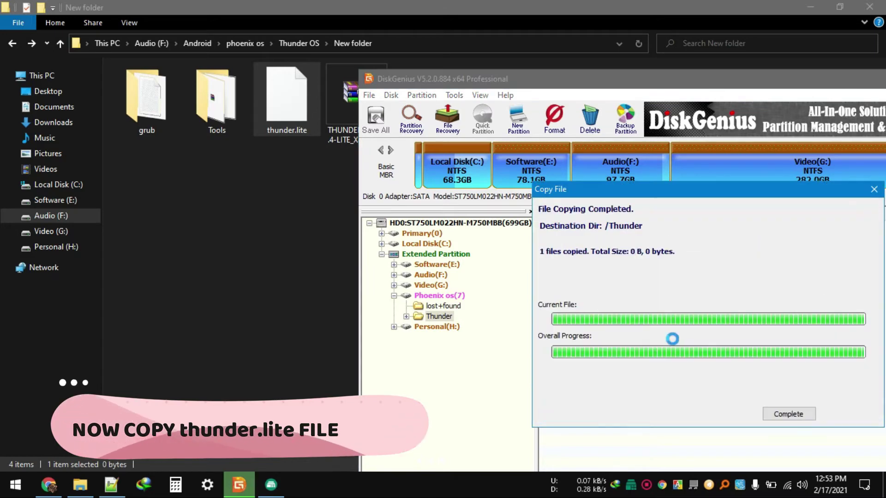
# Dismiss the completed file copy report and close DiskGenius
pyautogui.click(788, 415)
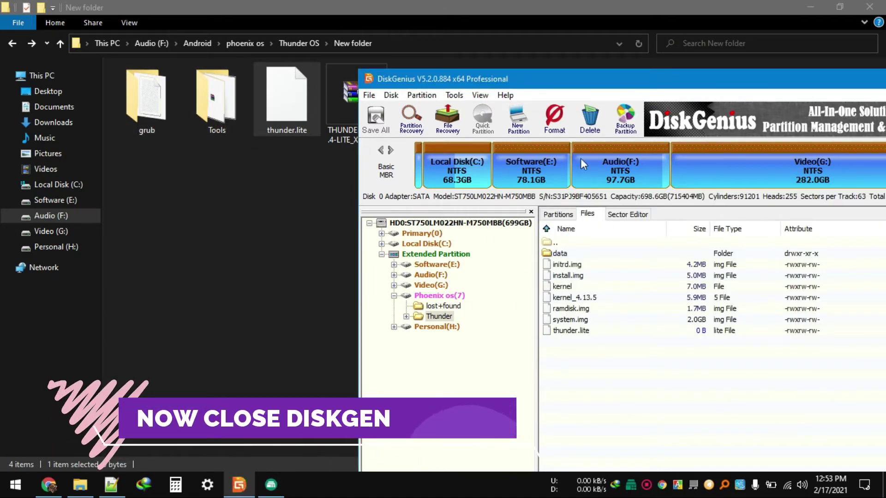
pyautogui.moveTo(685, 78); pyautogui.dragTo(433, 85)
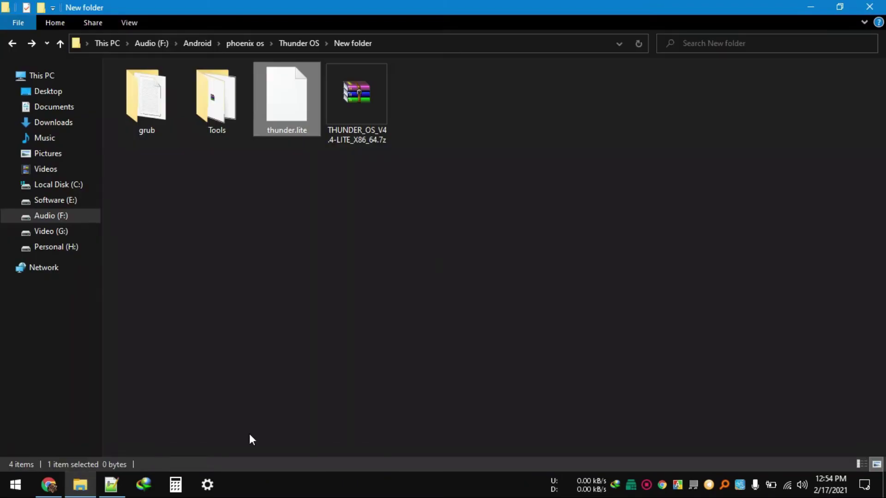
# Run setup.bat from the grub\install folder and install Grub2Win on drive C: with the desktop shortcut and run-after-setup options enabled
pyautogui.doubleClick(145, 108)
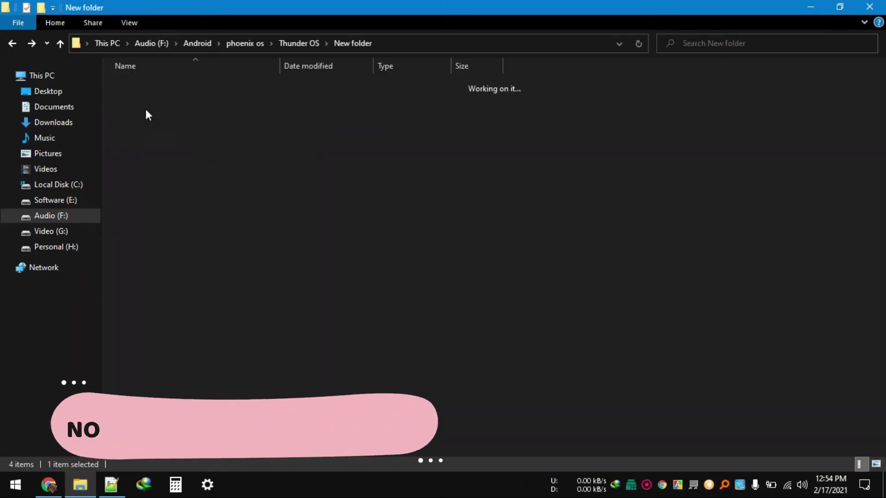
pyautogui.doubleClick(207, 85)
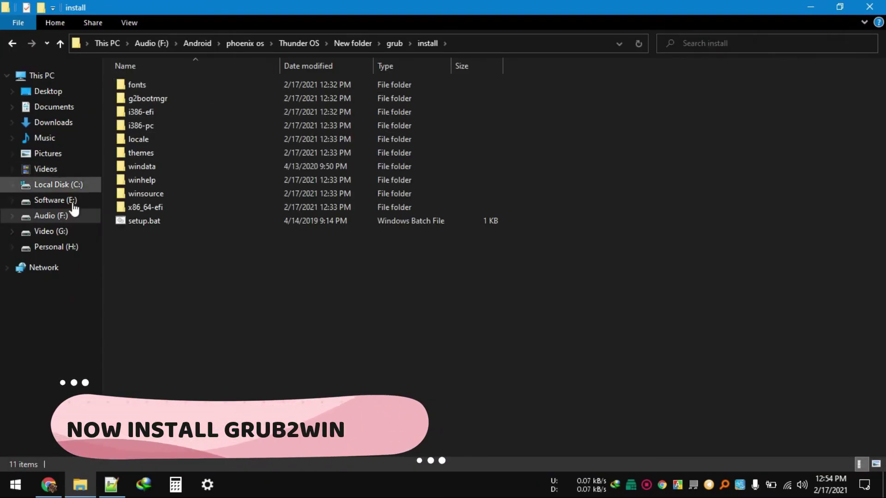
pyautogui.doubleClick(172, 220)
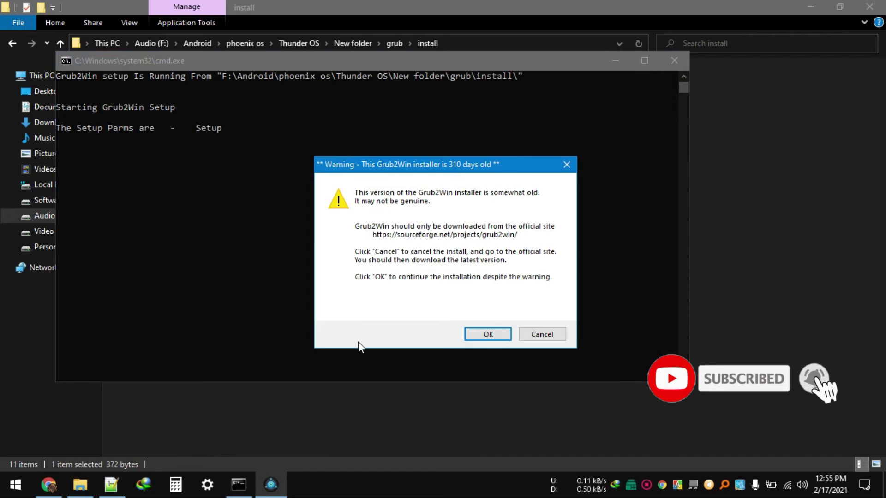
pyautogui.click(470, 336)
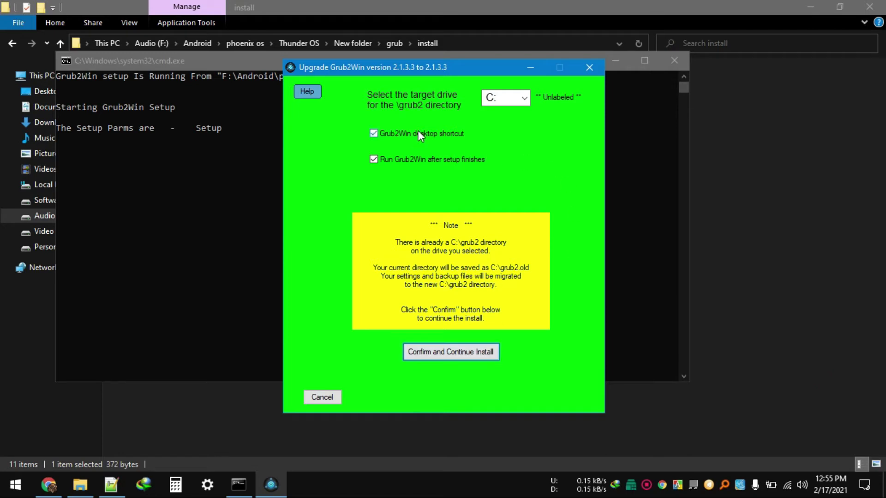
pyautogui.click(466, 353)
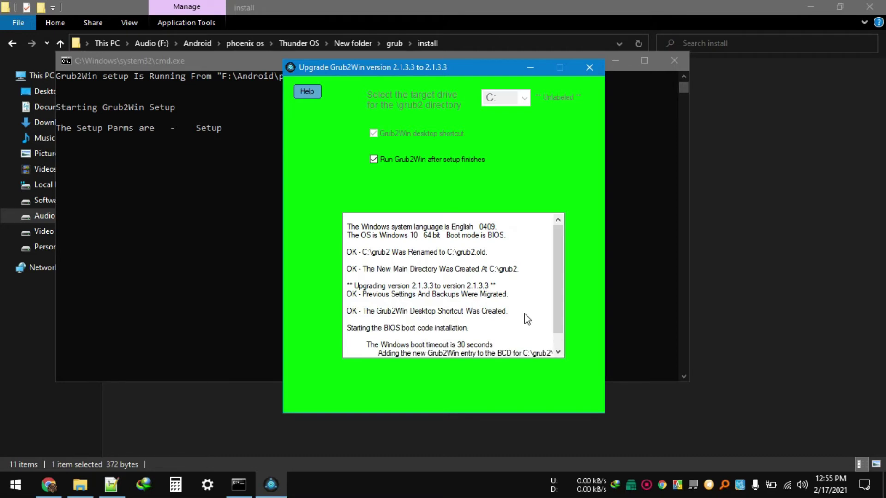
pyautogui.click(423, 398)
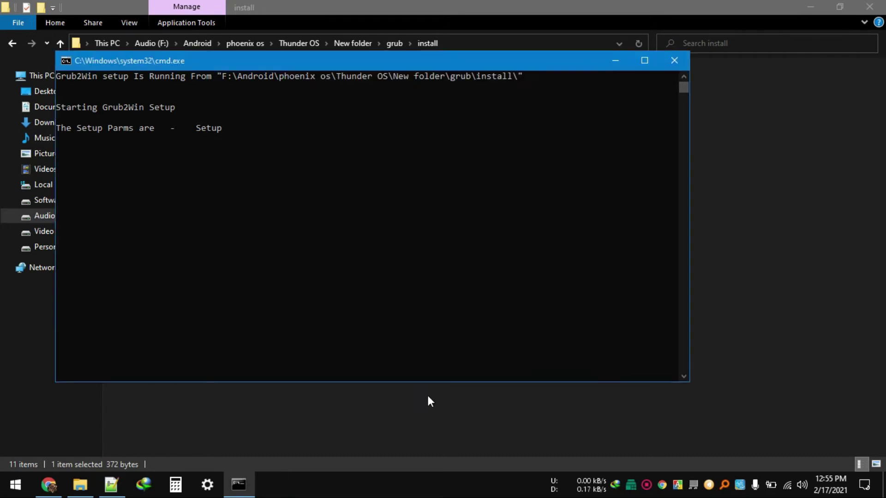
pyautogui.click(492, 286)
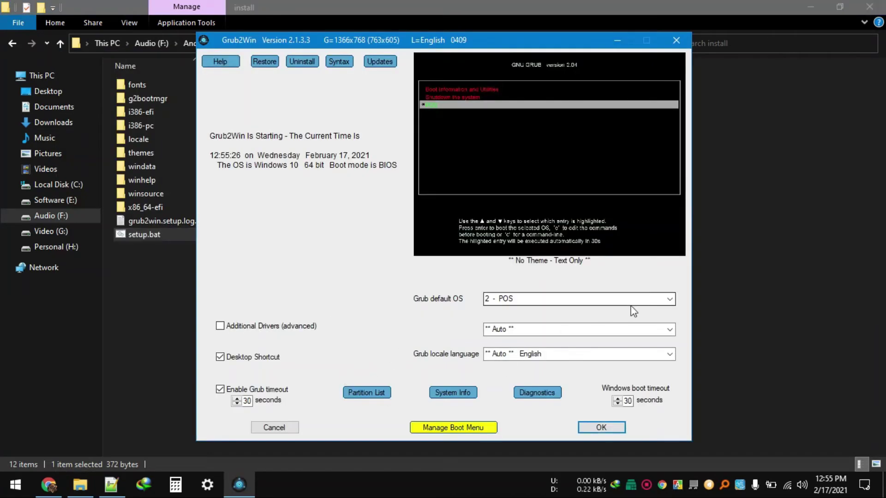
# Open the Grub2Win boot menu configuration and move the POS entry up to slot 0
pyautogui.click(669, 300)
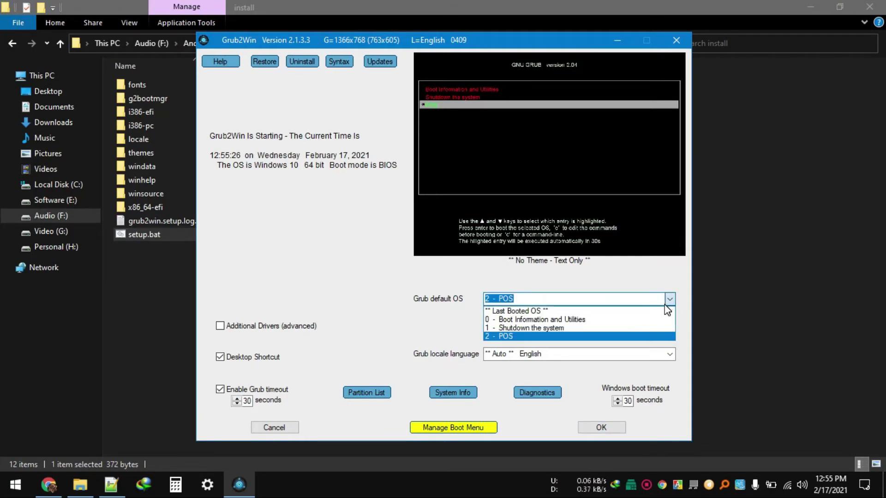
pyautogui.click(667, 303)
pyautogui.click(473, 421)
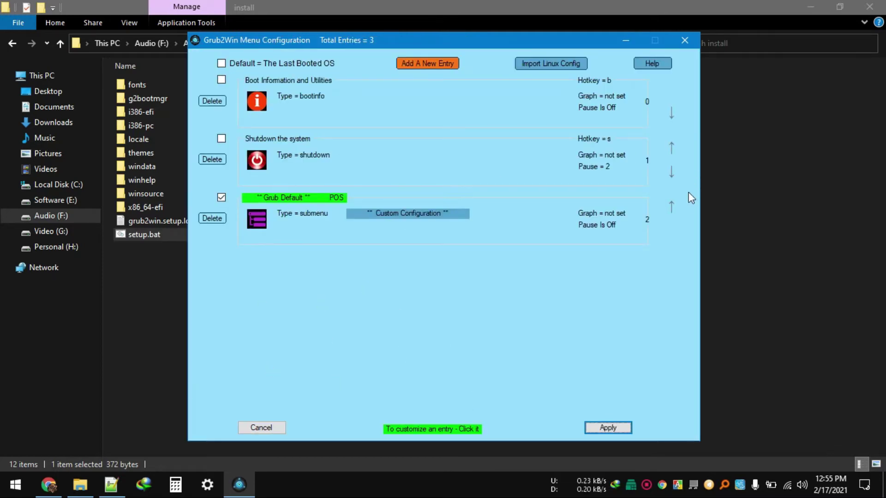
pyautogui.click(671, 172)
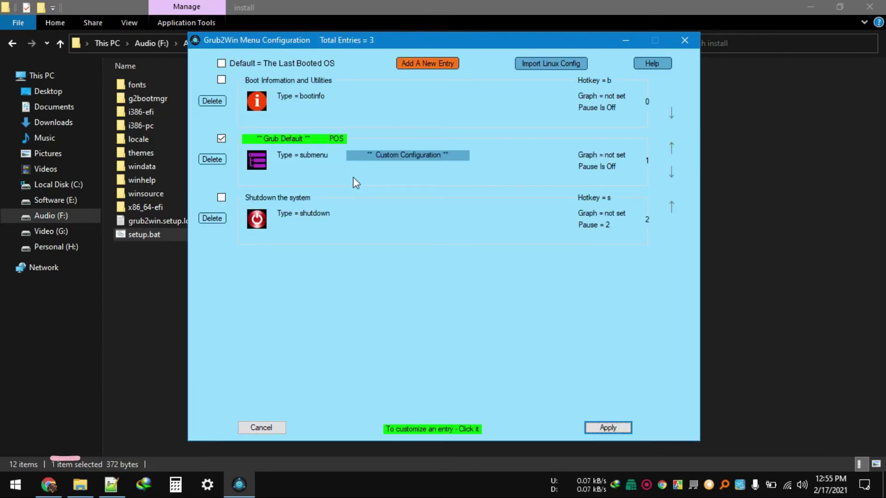
pyautogui.click(671, 148)
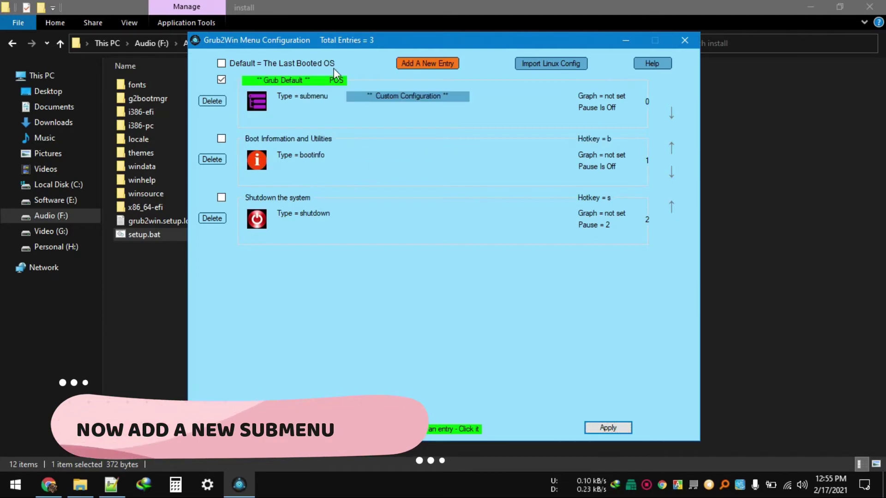
# Add a new boot menu entry of type submenu titled Thunder with a pause of 0 seconds
pyautogui.click(404, 67)
pyautogui.click(319, 130)
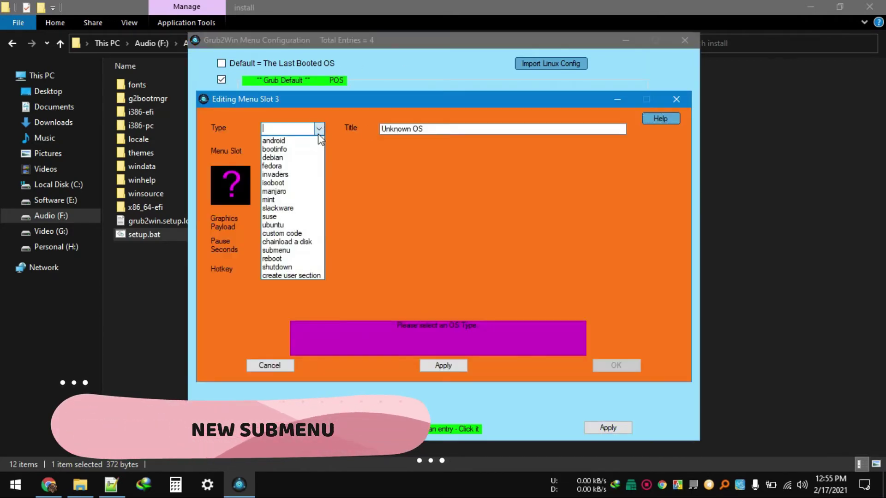
pyautogui.click(306, 250)
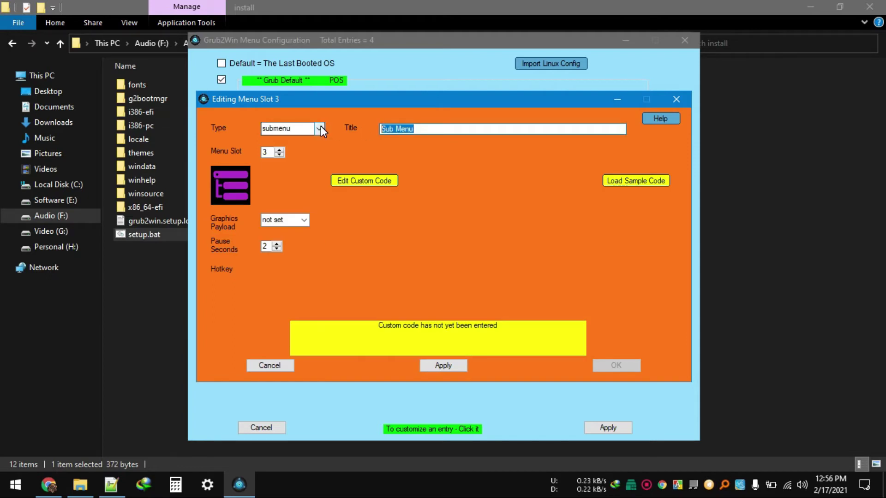
pyautogui.write('Thunder')
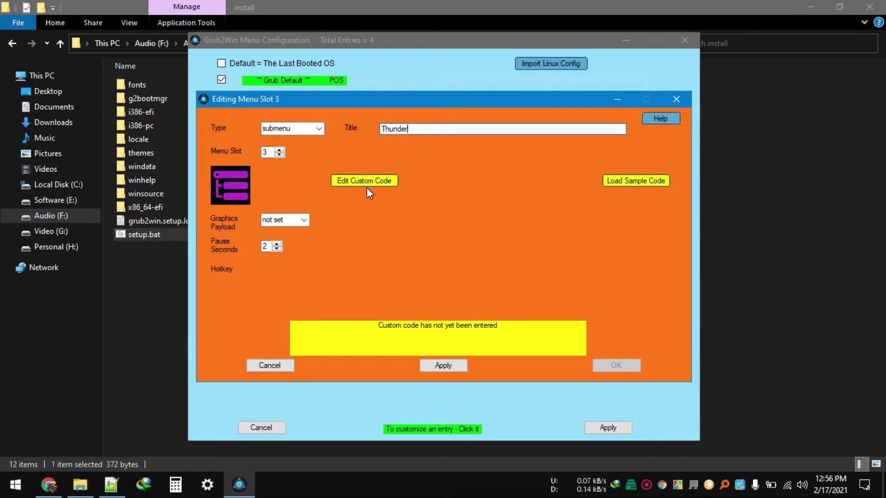
pyautogui.doubleClick(277, 244)
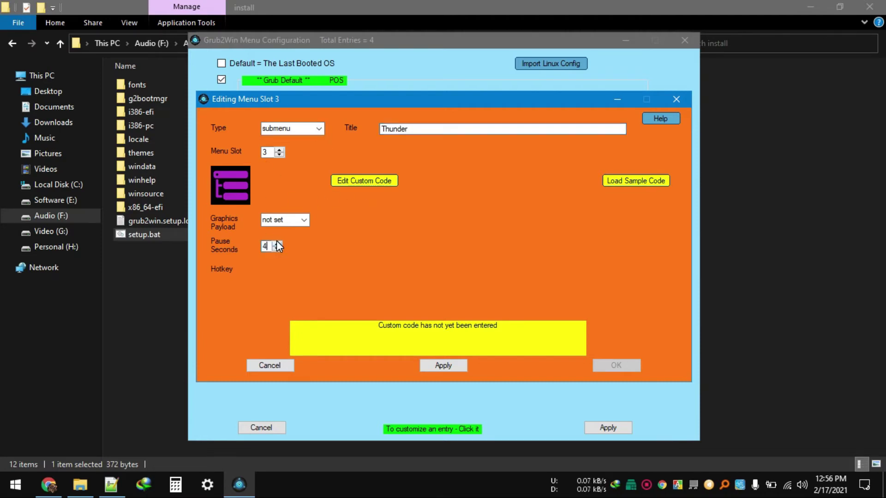
pyautogui.click(280, 248)
# Open the Thunder entry's custom code for editing and copy all text from "grub code by squad helper.txt" in the grub folder
pyautogui.click(374, 181)
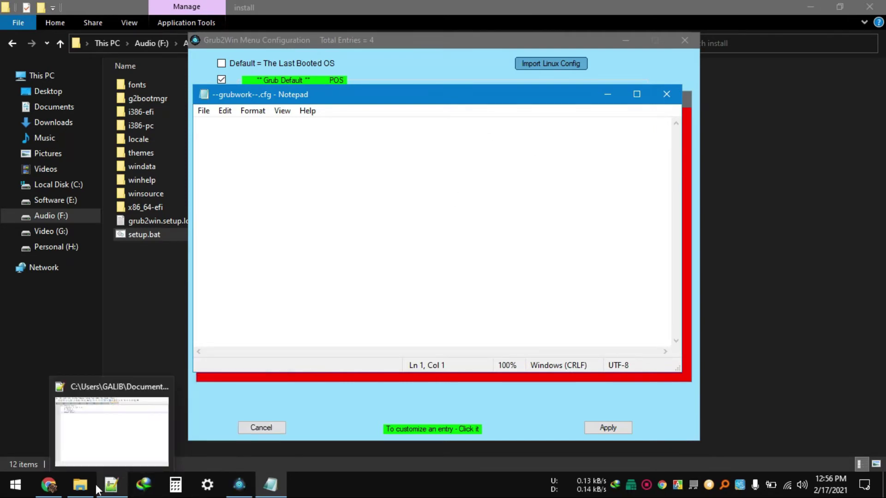
pyautogui.moveTo(80, 485)
pyautogui.click(103, 439)
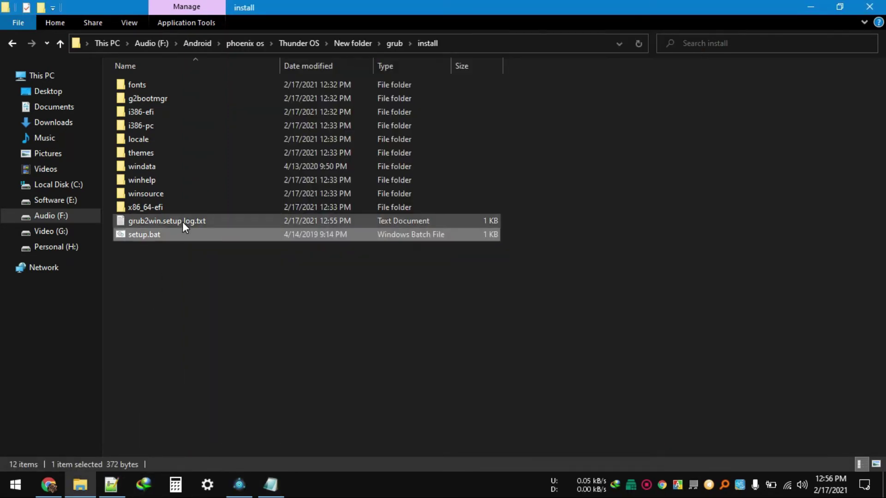
pyautogui.hotkey('alt', 'Up')
pyautogui.press('Return')
pyautogui.hotkey('alt', 'Up')
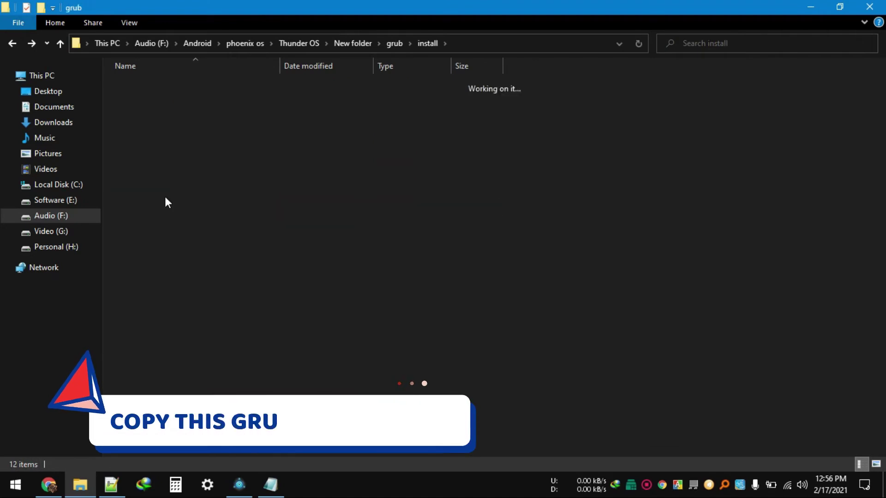
pyautogui.doubleClick(215, 98)
pyautogui.click(219, 181)
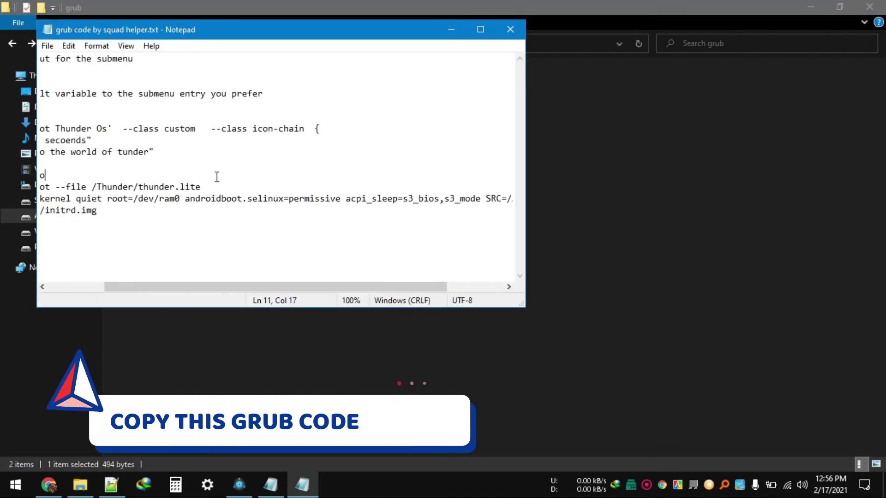
pyautogui.hotkey('ctrl', 'a')
pyautogui.hotkey('ctrl', 'c')
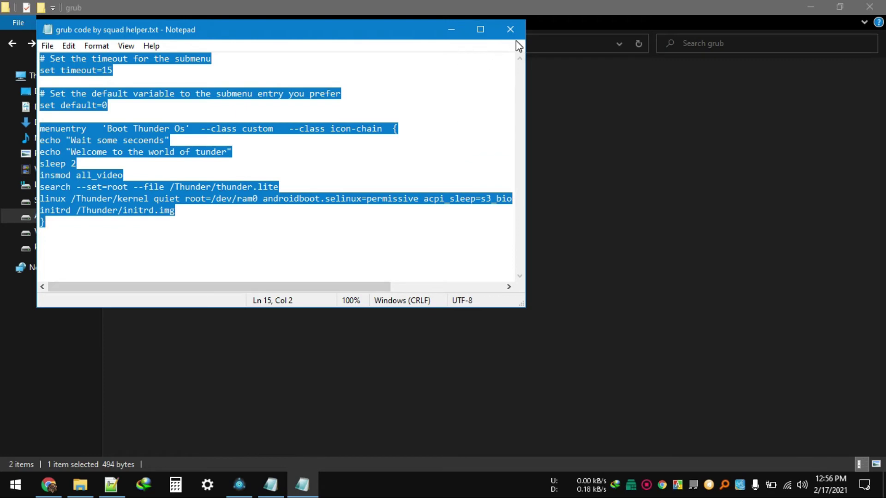
pyautogui.click(511, 29)
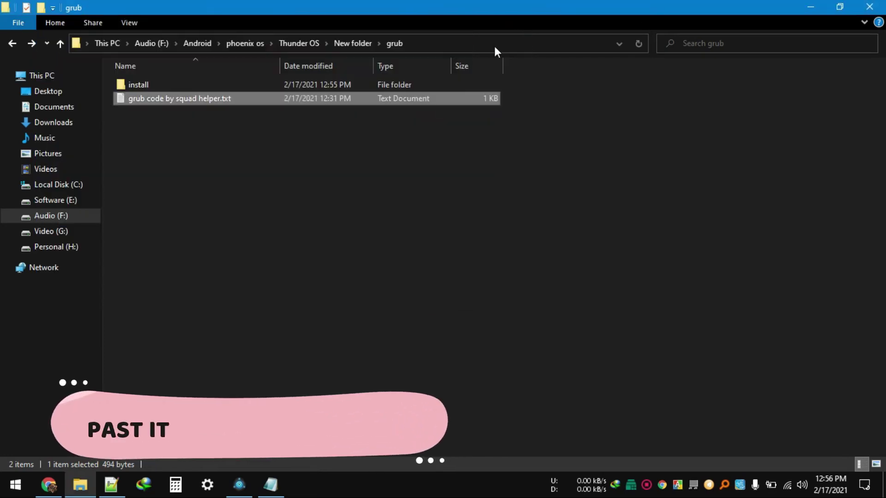
# Paste the copied grub code into --grubwork--.cfg, save it on closing and confirm the Thunder submenu entry
pyautogui.click(270, 485)
pyautogui.hotkey('ctrl', 'v')
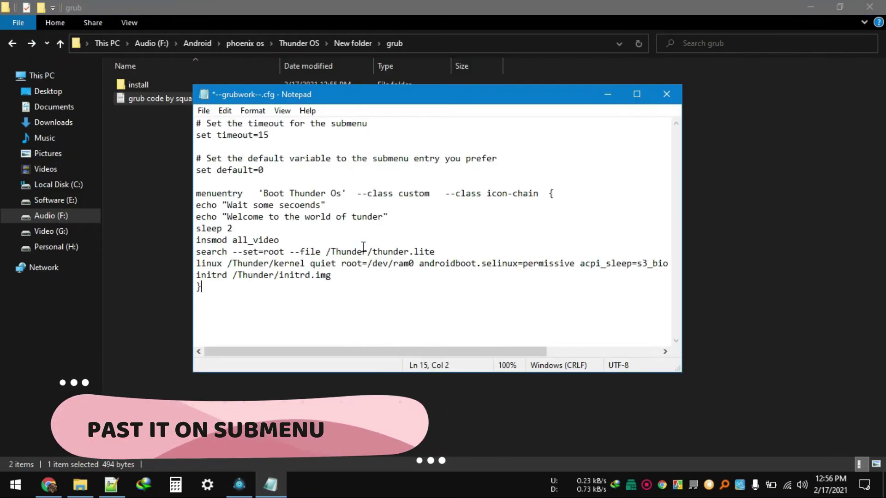
pyautogui.click(667, 94)
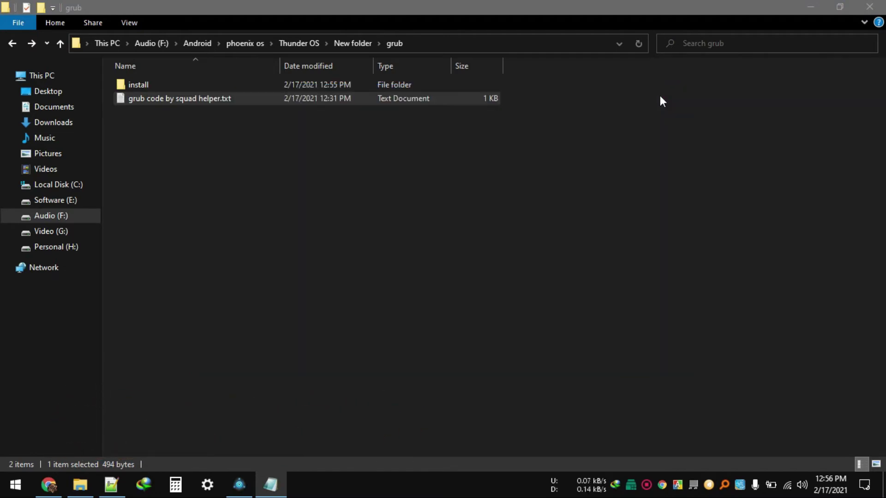
pyautogui.click(538, 322)
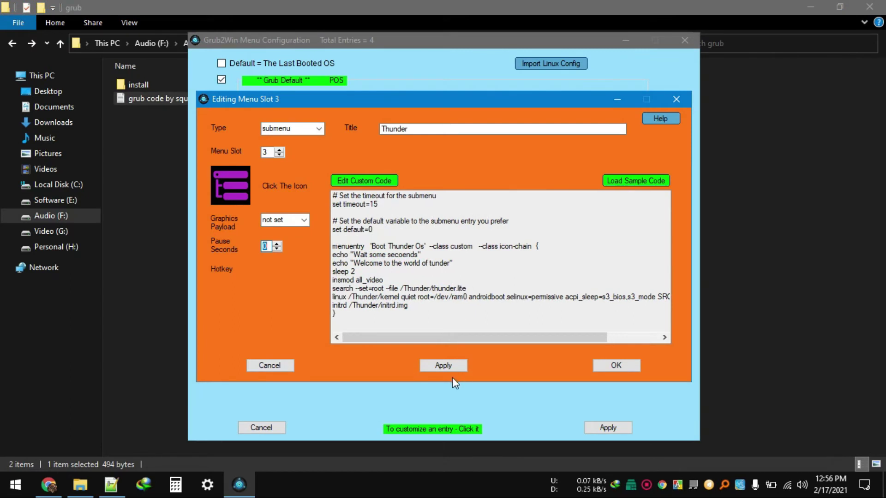
pyautogui.click(617, 366)
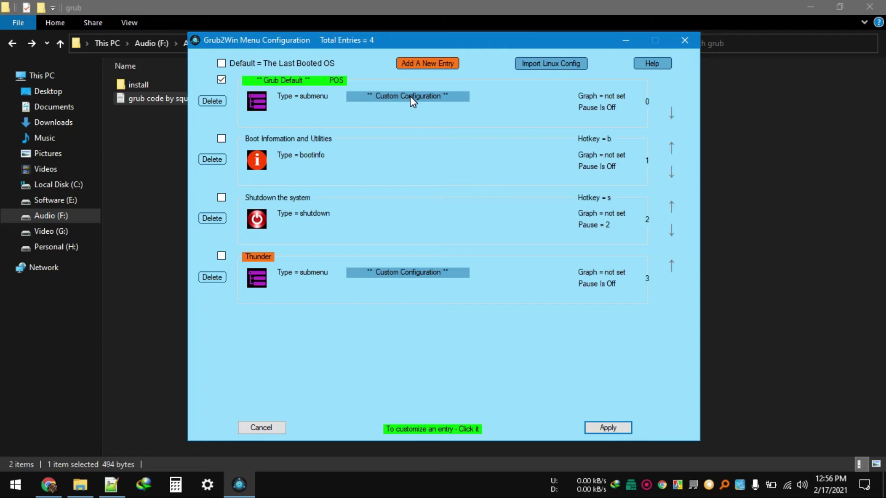
# Make Thunder the Grub default, move it up to slot 1 and apply the boot menu configuration
pyautogui.click(222, 256)
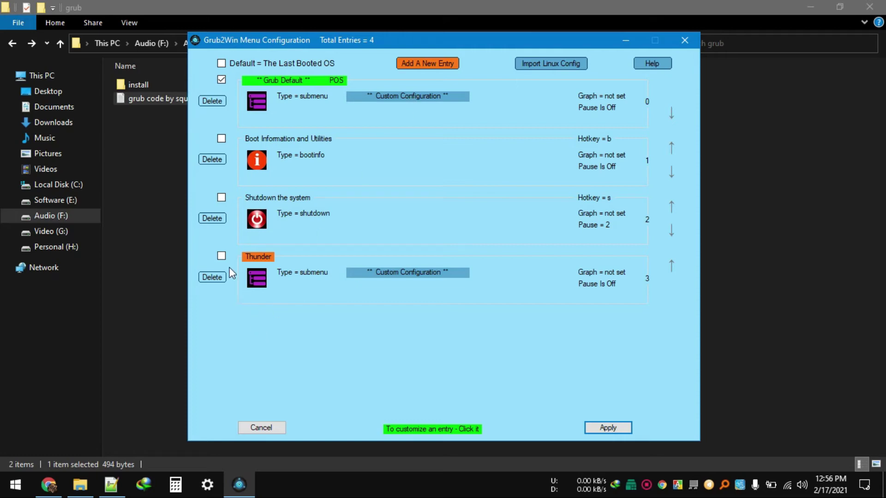
pyautogui.click(673, 263)
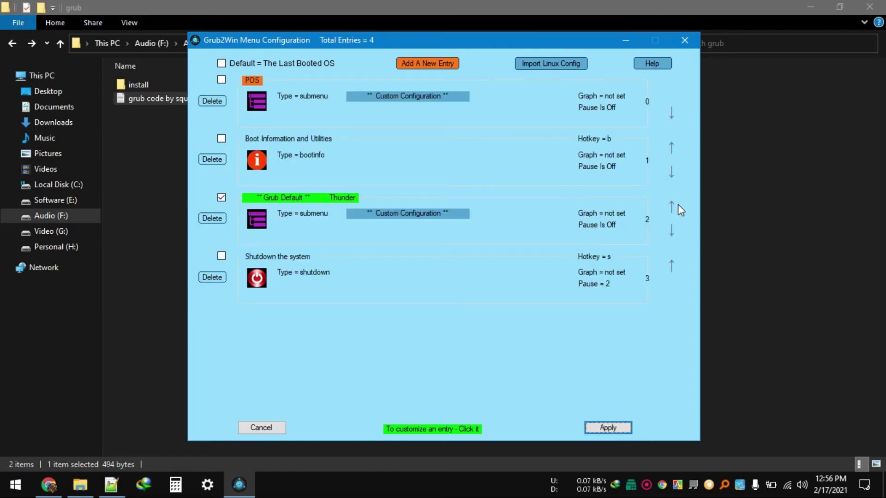
pyautogui.click(679, 205)
pyautogui.click(608, 428)
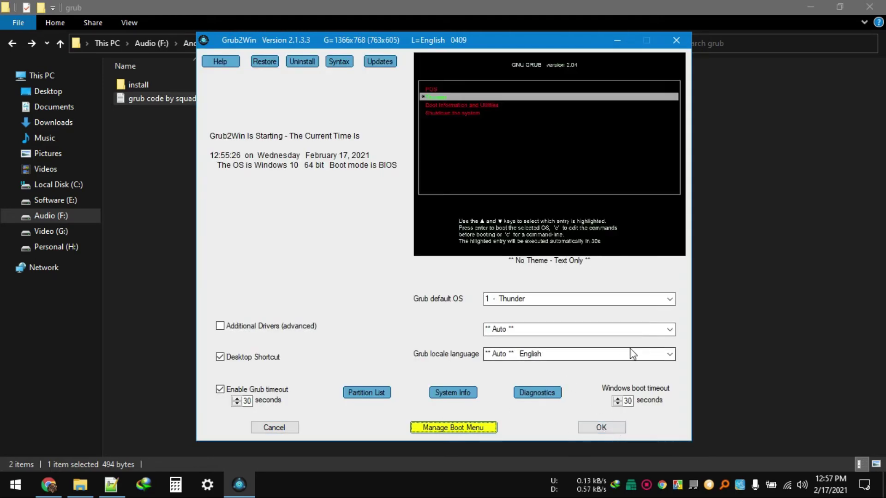
# Set the Grub graphics resolution to 1366x768 and save the Grub2Win settings
pyautogui.scroll(-1, 613, 328)
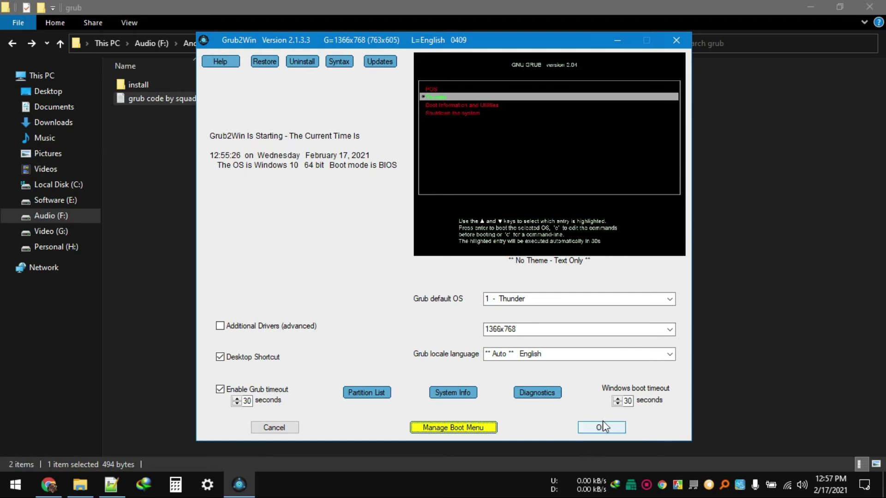
pyautogui.click(614, 429)
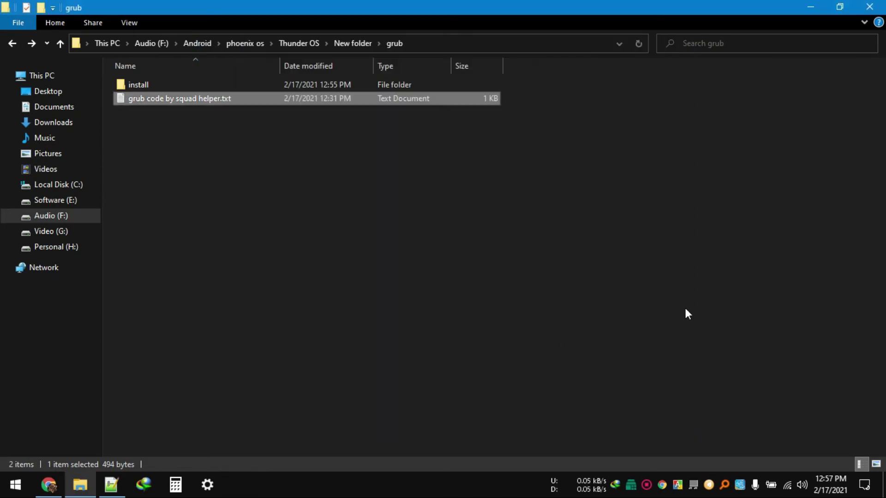
# Minimize File Explorer and refresh the desktop
pyautogui.click(814, 12)
pyautogui.rightClick(319, 181)
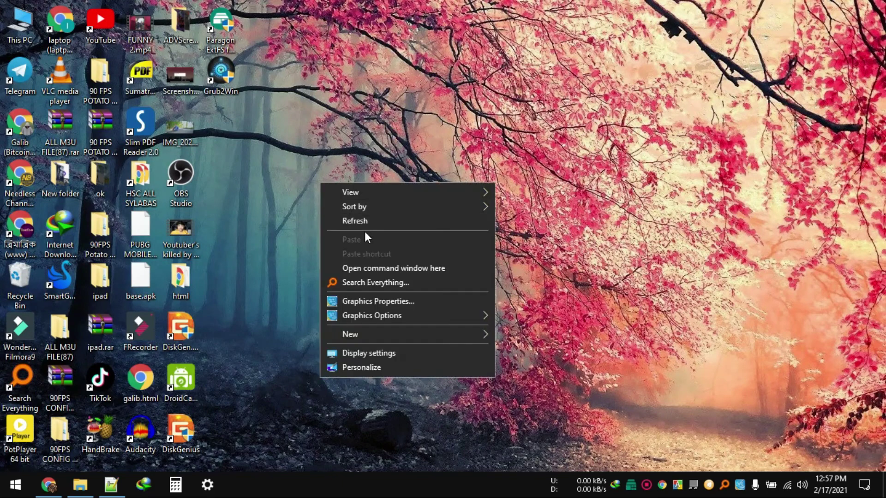
pyautogui.click(371, 224)
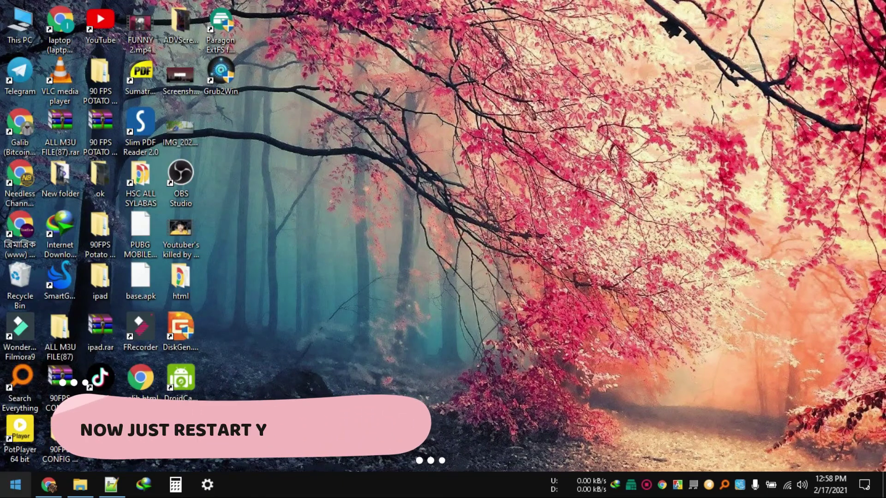
# Restart the PC from Windows
pyautogui.click(15, 485)
pyautogui.click(10, 448)
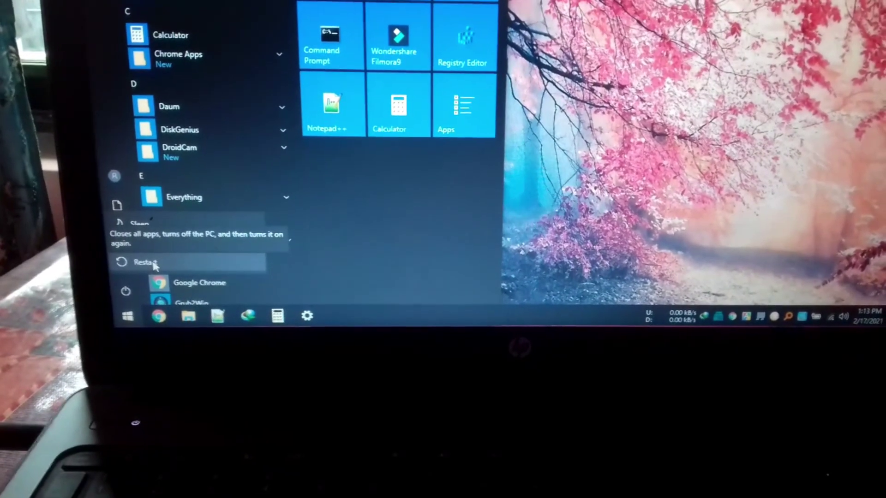
pyautogui.click(154, 263)
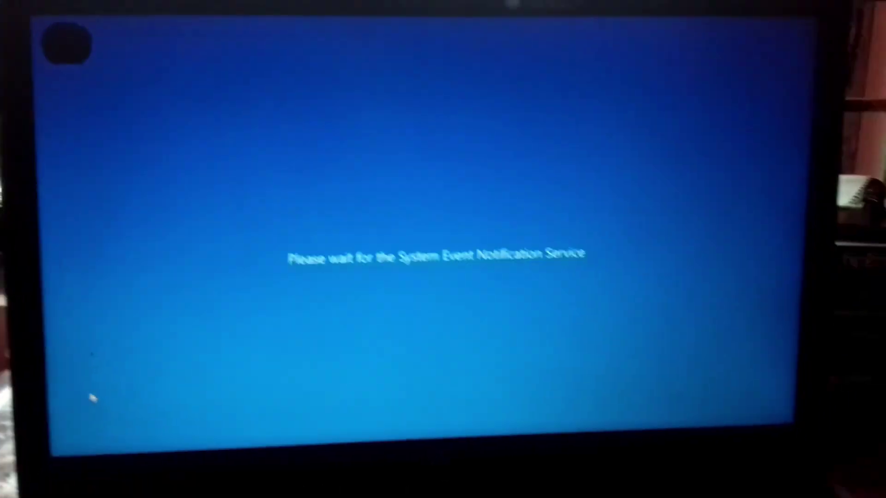